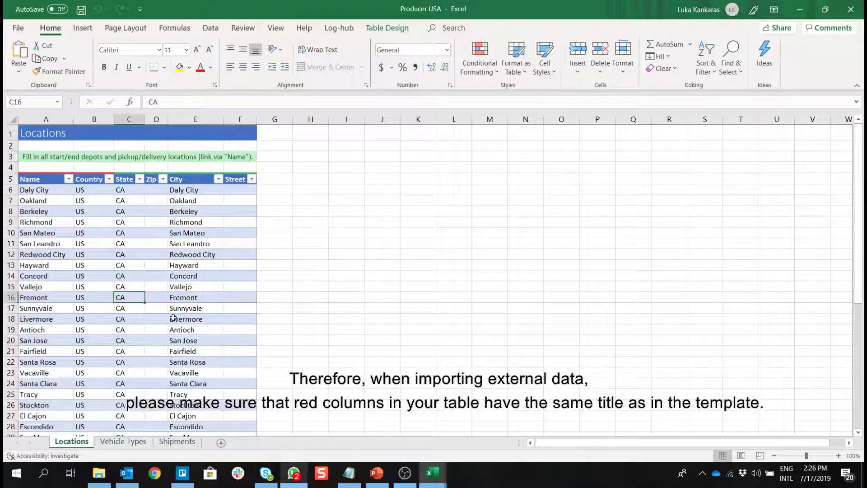
# Examine the type, available vehicles, start location and end location columns on the Vehicle Types sheet
pyautogui.click(117, 441)
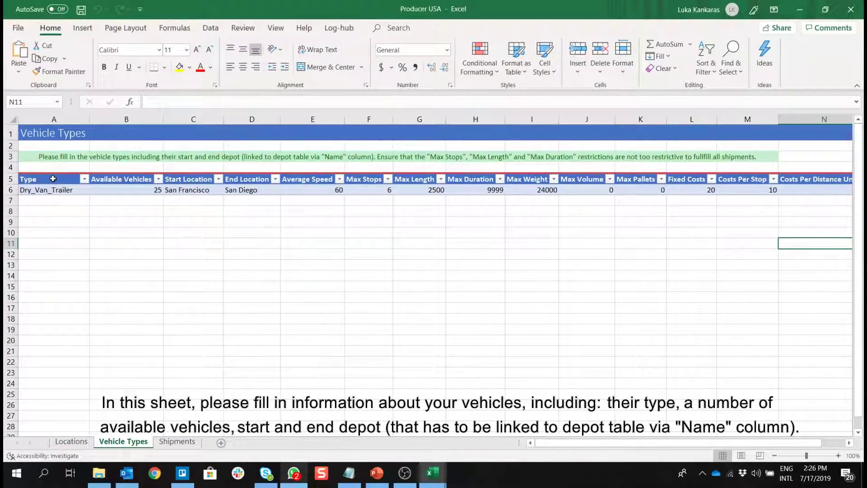
pyautogui.moveTo(53, 179); pyautogui.dragTo(52, 190)
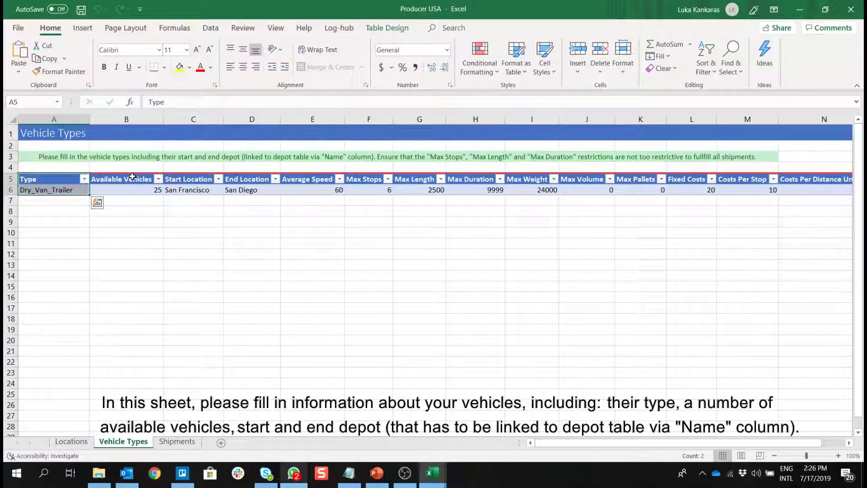
pyautogui.moveTo(132, 176); pyautogui.dragTo(125, 197)
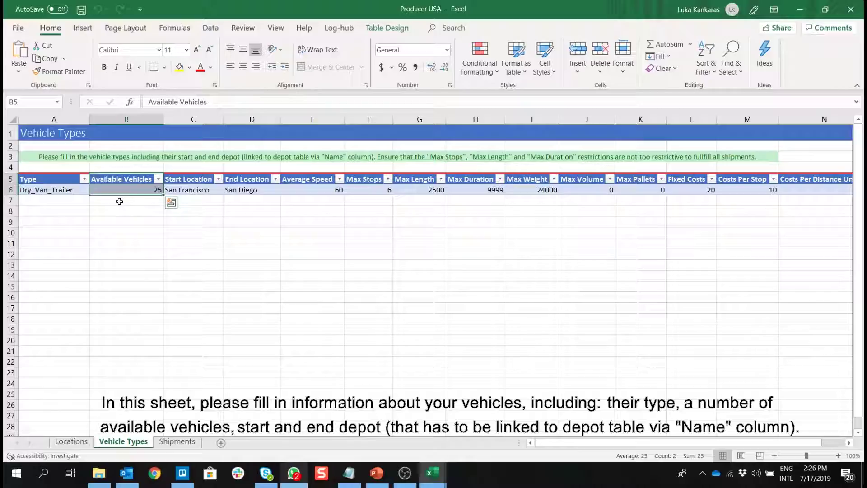
pyautogui.click(119, 202)
pyautogui.moveTo(182, 181); pyautogui.dragTo(242, 189)
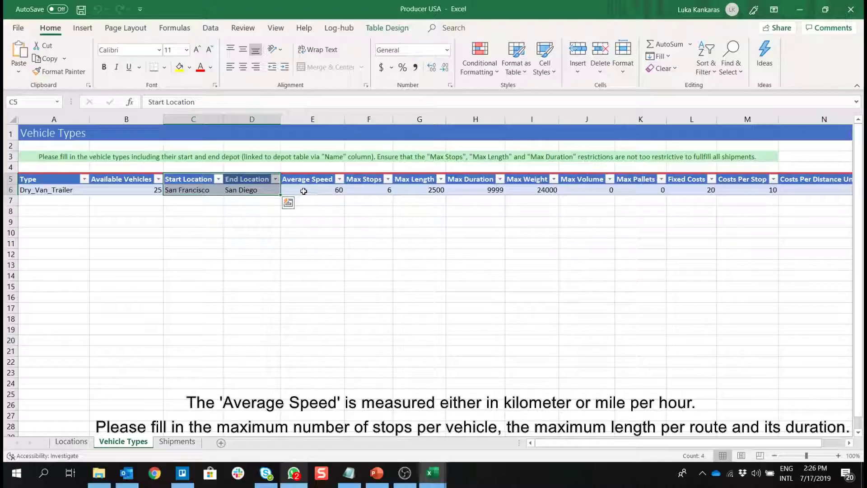
# Review the vehicle table's remaining columns, from average speed and maximum limits through fixed costs, costs per stop and costs per distance unit
pyautogui.moveTo(303, 191); pyautogui.dragTo(632, 188)
pyautogui.click(587, 181)
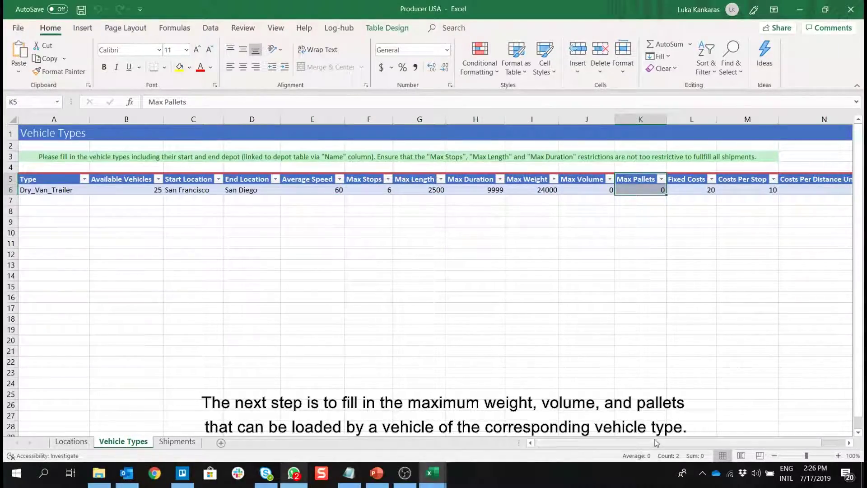
pyautogui.moveTo(691, 180); pyautogui.dragTo(692, 187)
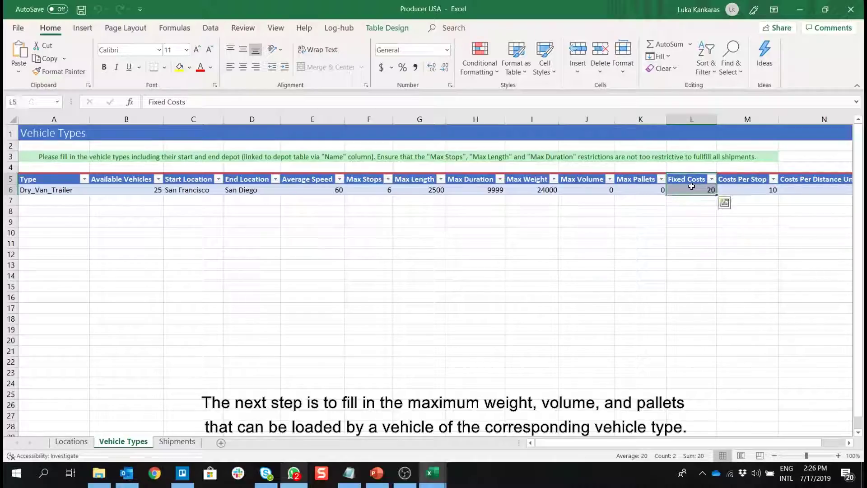
pyautogui.click(752, 181)
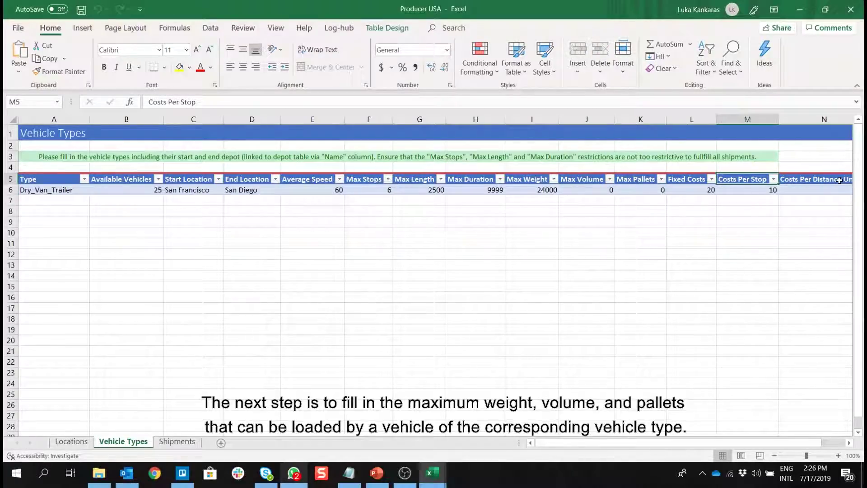
pyautogui.click(823, 183)
pyautogui.moveTo(675, 443); pyautogui.dragTo(696, 443)
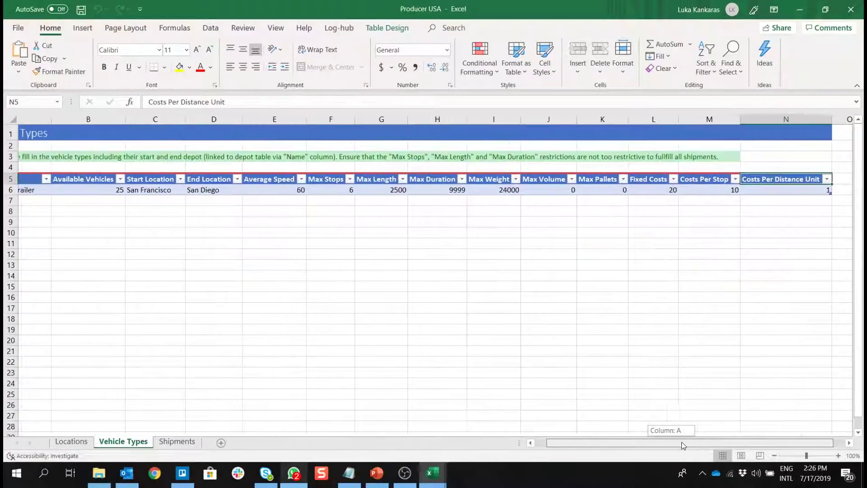
pyautogui.moveTo(650, 432); pyautogui.dragTo(616, 426)
pyautogui.click(160, 202)
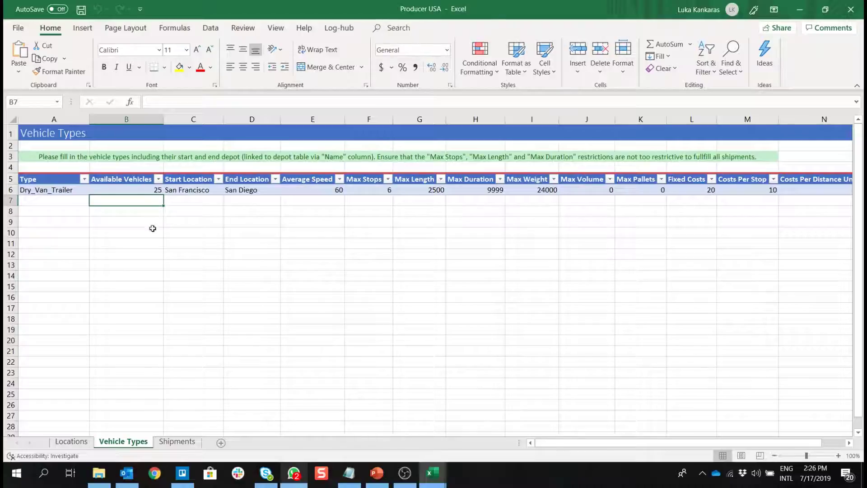
# Examine the name, sender ID, recipient ID and recipient stop duration columns on the Shipments sheet
pyautogui.click(177, 442)
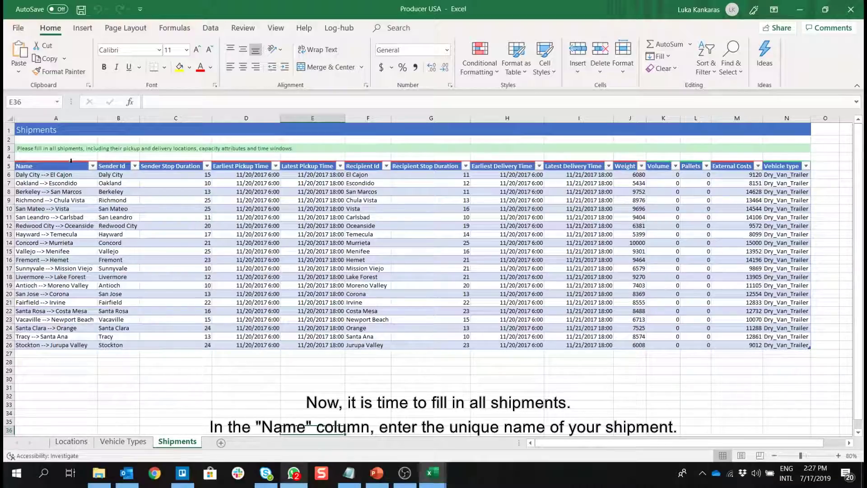
pyautogui.moveTo(71, 166)
pyautogui.mouseDown()
pyautogui.moveTo(70, 344)
pyautogui.moveTo(70, 175)
pyautogui.mouseUp()
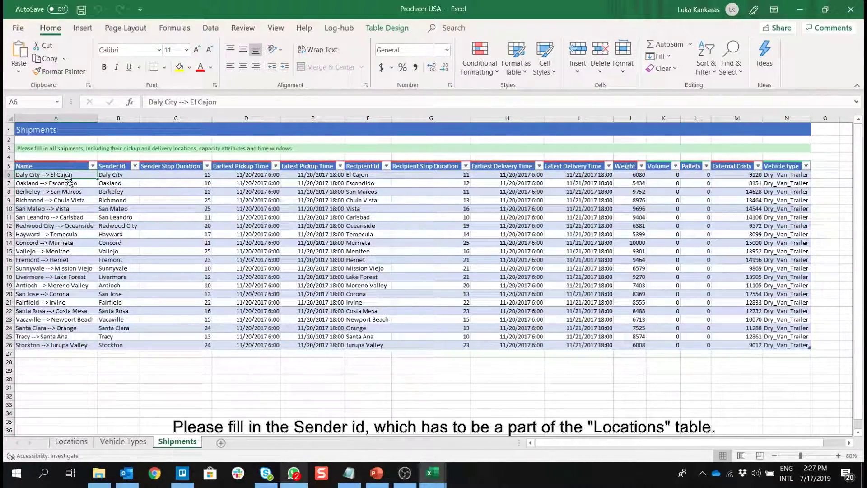
pyautogui.moveTo(132, 166); pyautogui.dragTo(109, 347)
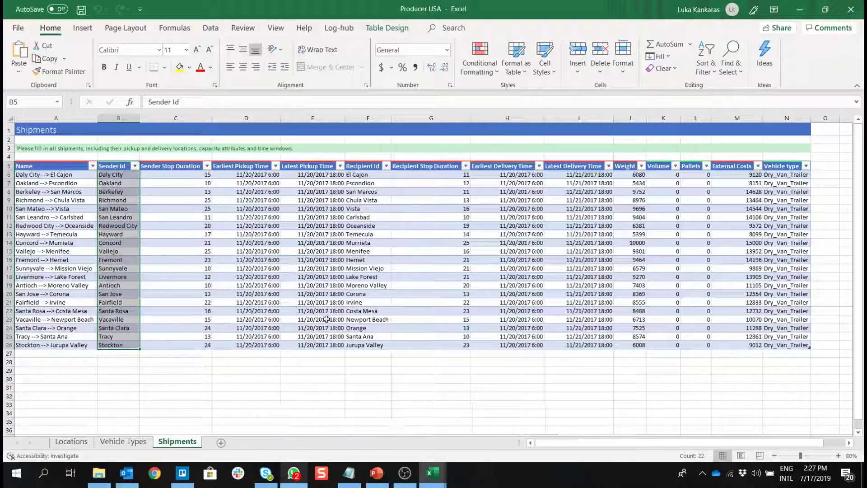
pyautogui.moveTo(363, 167); pyautogui.dragTo(384, 346)
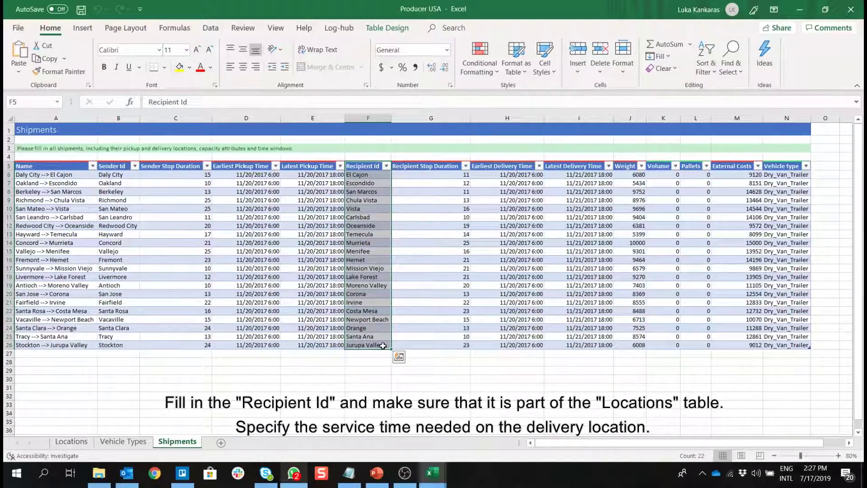
pyautogui.click(438, 175)
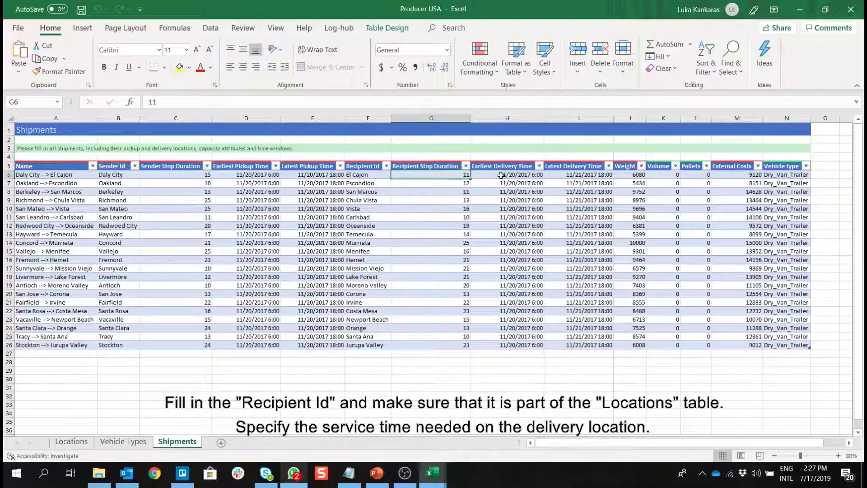
# Review the shipment table's delivery time, weight, volume, pallets, external costs and vehicle type columns
pyautogui.moveTo(501, 175); pyautogui.dragTo(618, 349)
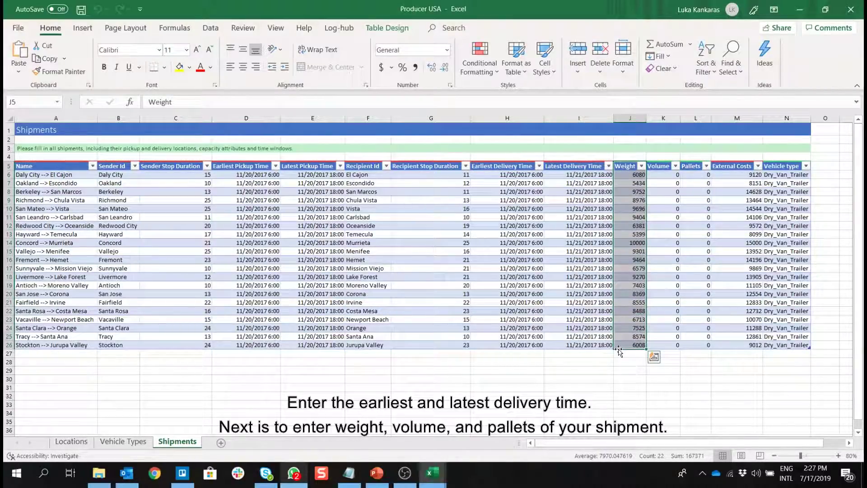
pyautogui.click(659, 167)
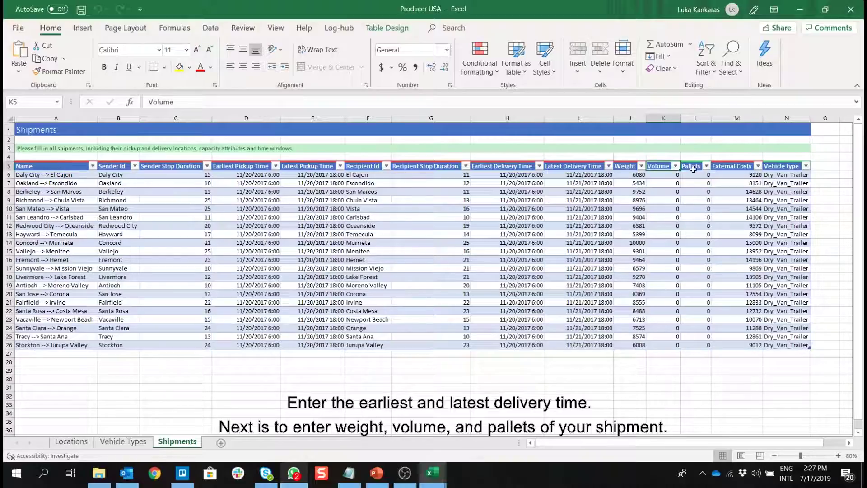
pyautogui.click(694, 167)
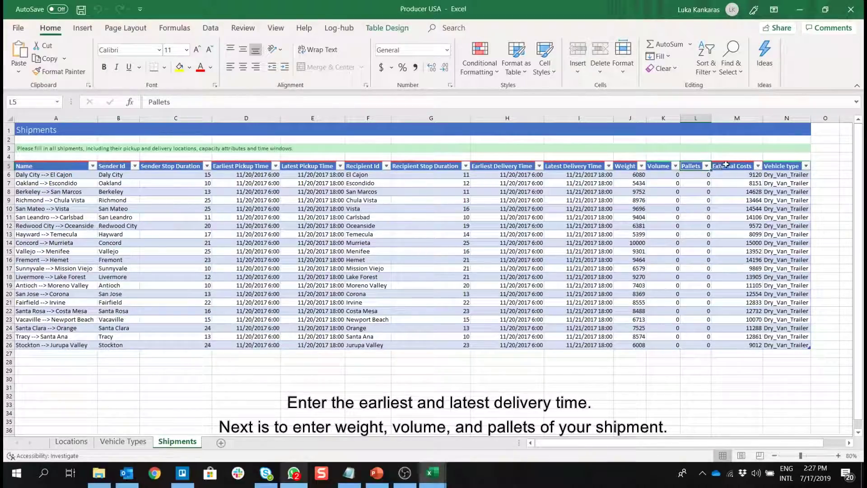
pyautogui.click(726, 164)
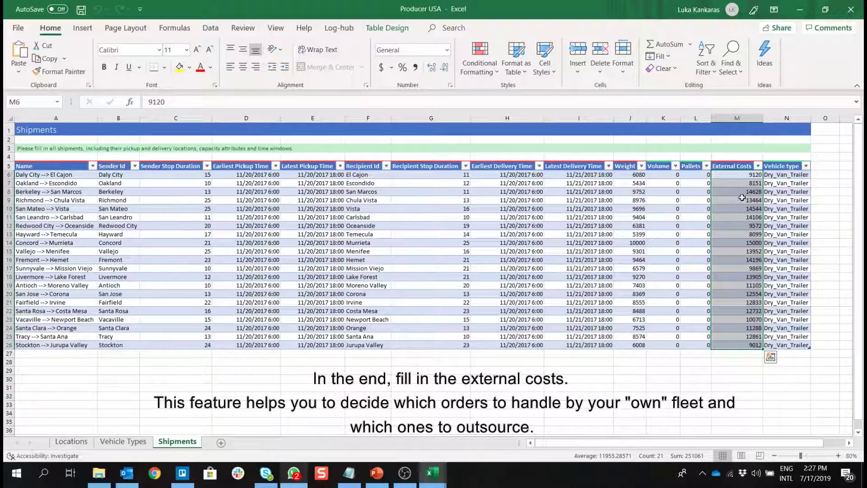
pyautogui.moveTo(786, 175); pyautogui.dragTo(786, 328)
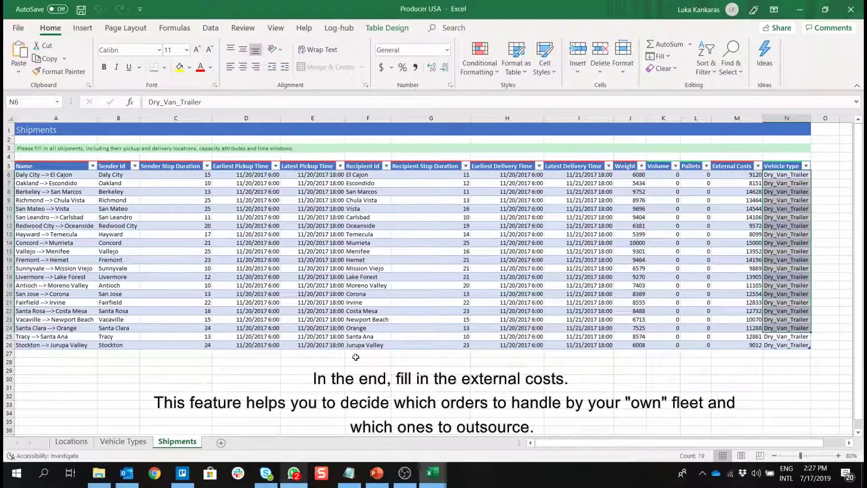
pyautogui.click(356, 357)
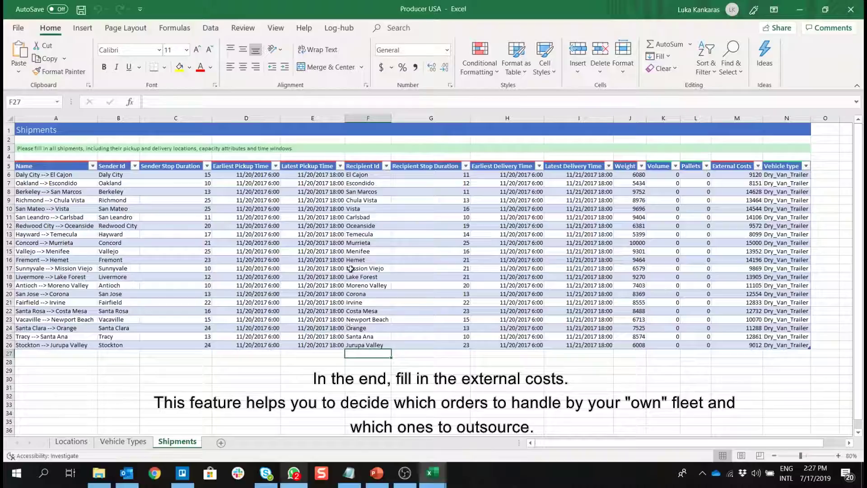
# Open the Log-hub Supply Chain Add-in and log in with the Microsoft account
pyautogui.click(342, 29)
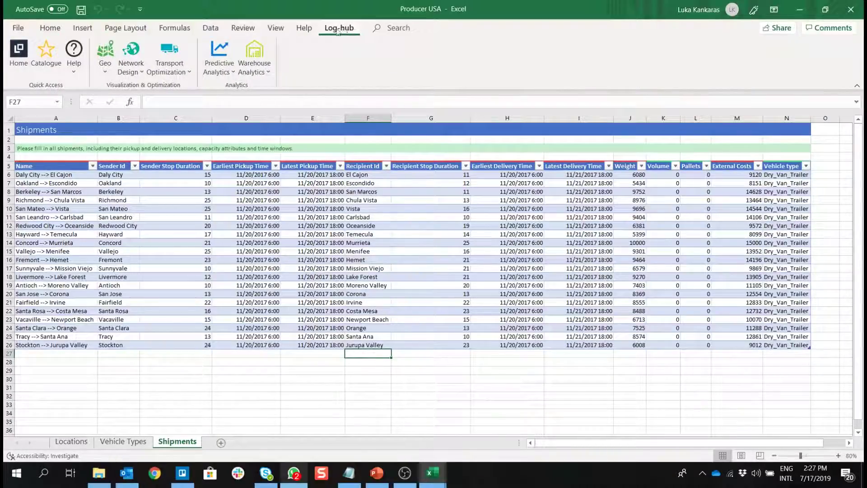
pyautogui.click(21, 47)
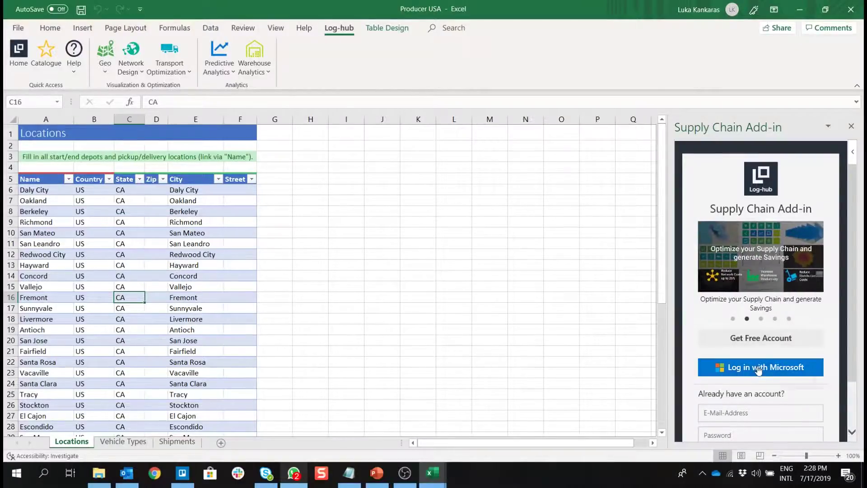
pyautogui.click(747, 367)
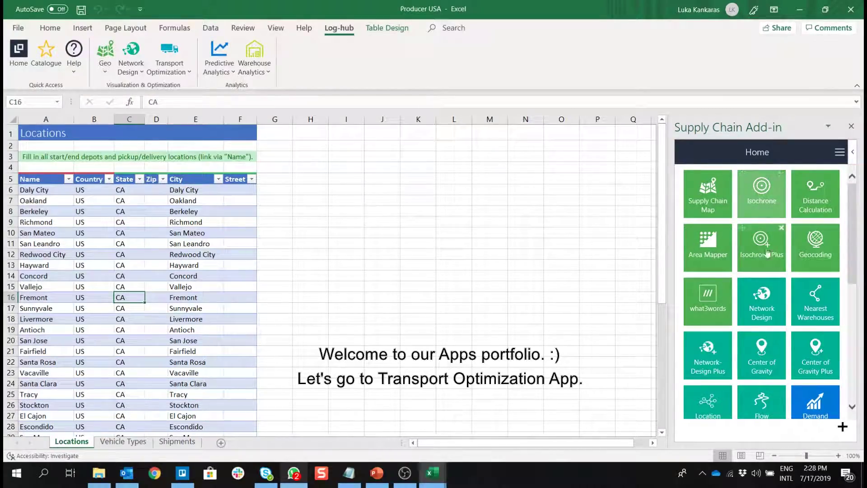
# Find and open the Transport Optimization app in the add-in's app collection
pyautogui.scroll(-4, 768, 289)
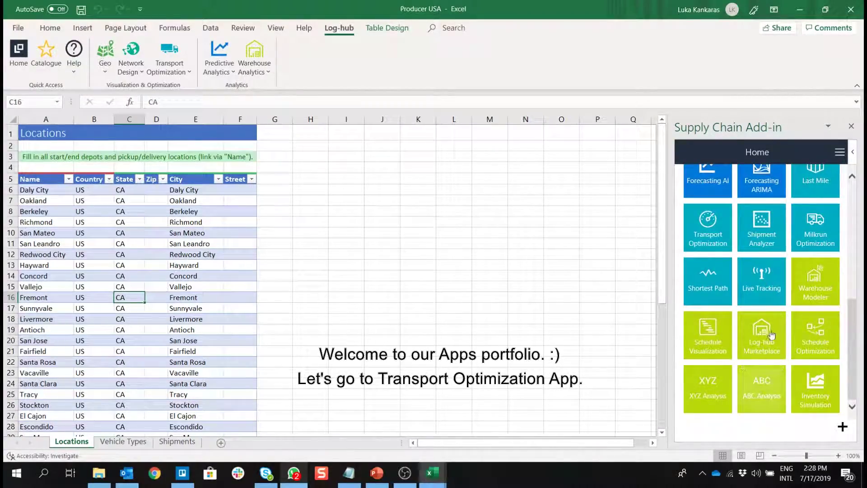
pyautogui.scroll(1, 764, 294)
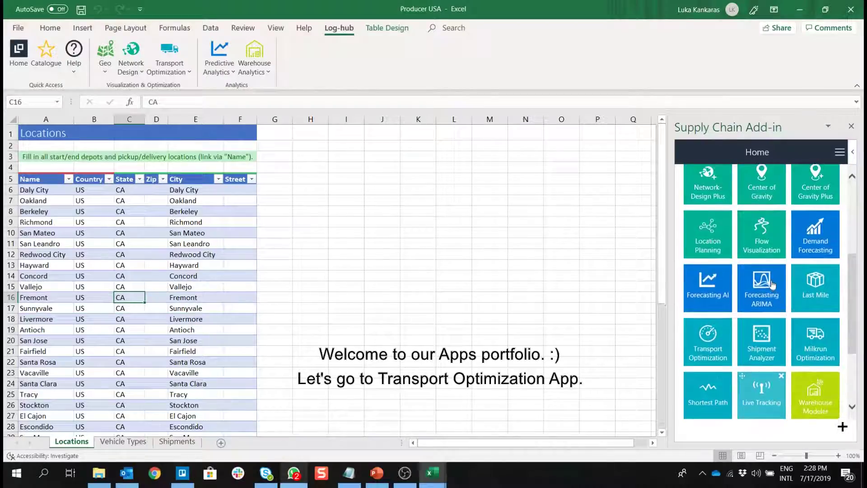
pyautogui.click(713, 335)
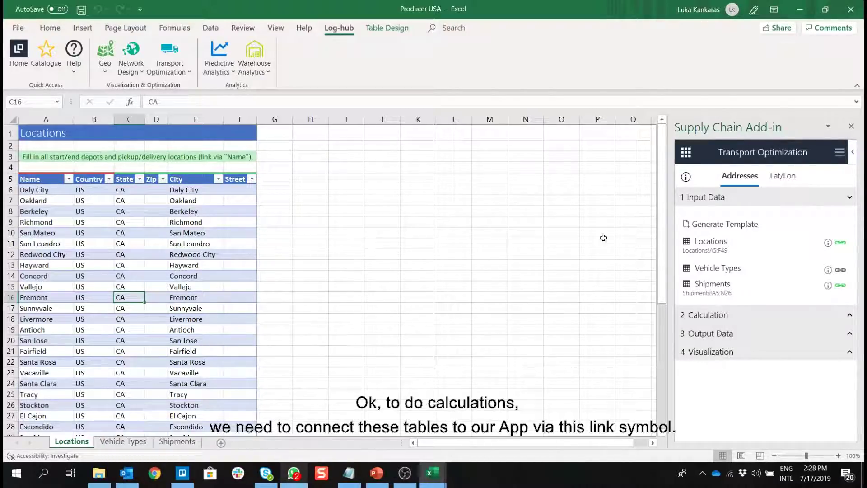
# Read the description of the Locations input table and its Name and Country columns, and return to the input data overview
pyautogui.click(830, 245)
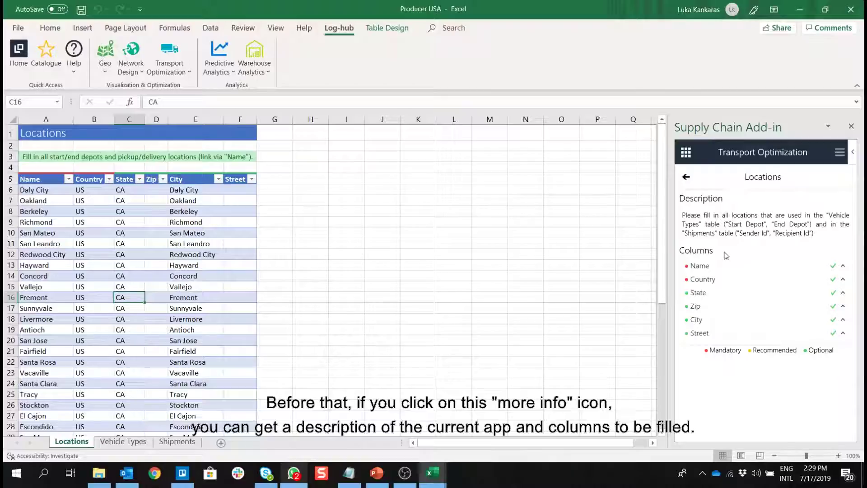
pyautogui.click(705, 268)
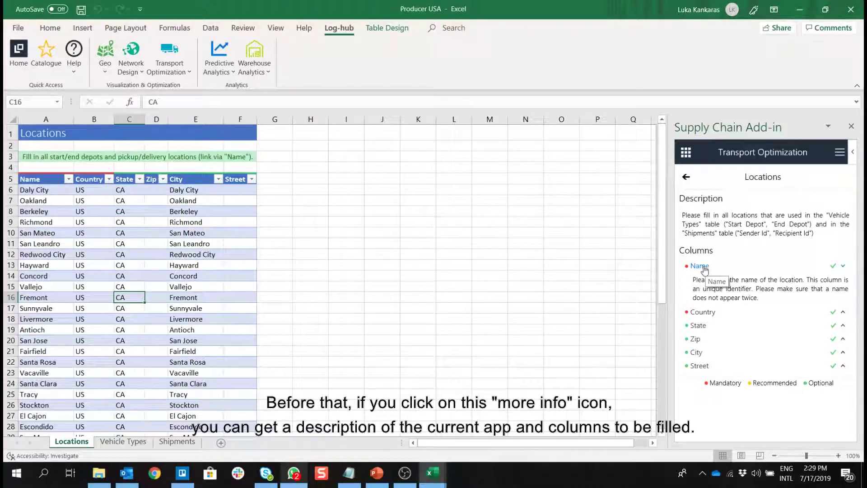
pyautogui.click(705, 268)
pyautogui.click(703, 280)
pyautogui.click(705, 282)
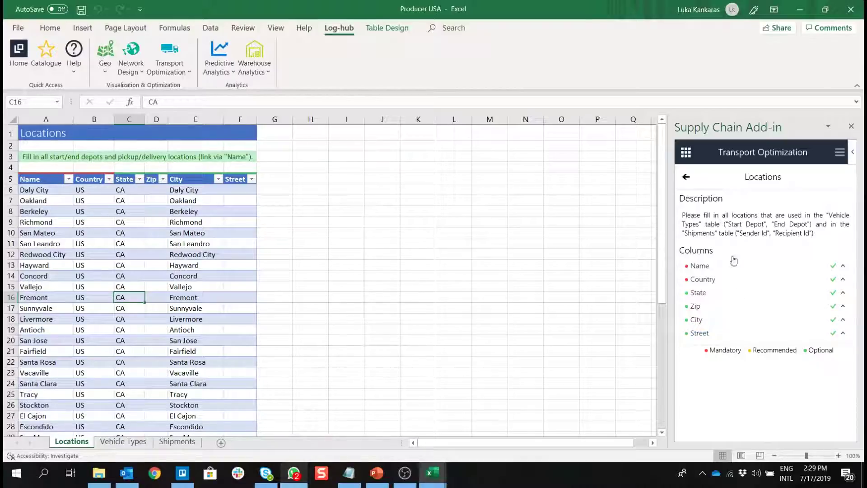
pyautogui.click(690, 179)
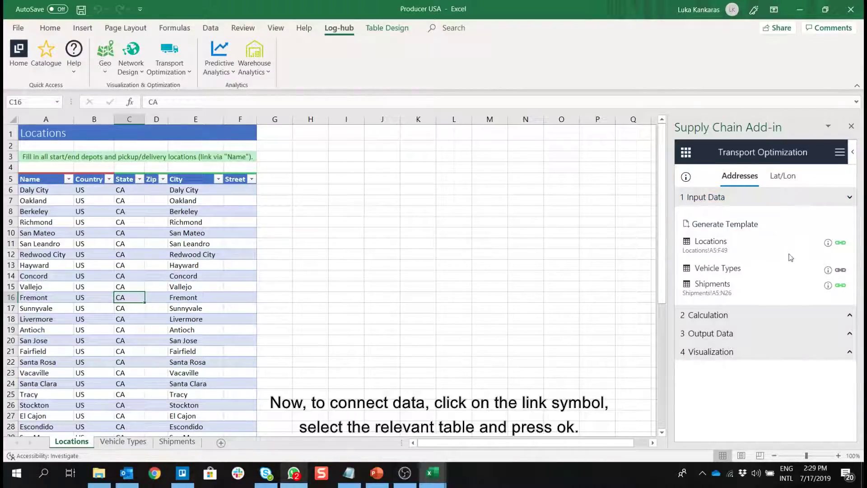
# Link the Locations input to the entire table on the Locations sheet, including its headers
pyautogui.click(841, 243)
pyautogui.click(39, 178)
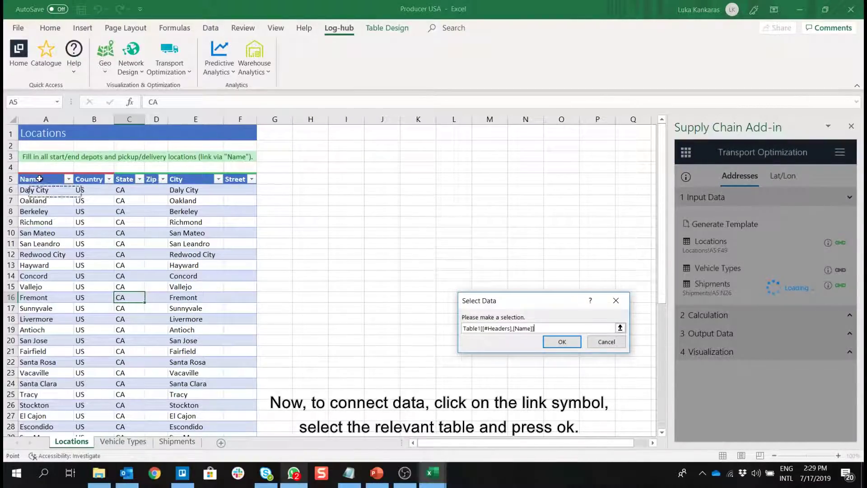
pyautogui.click(20, 179)
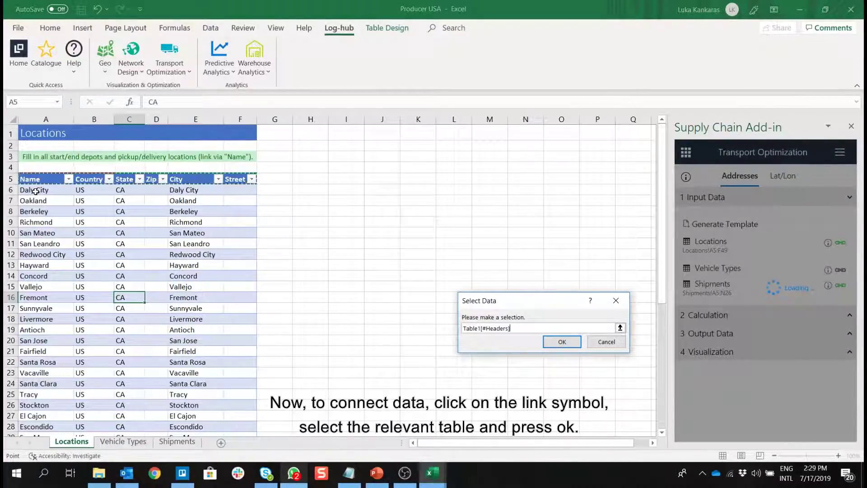
pyautogui.hotkey('ctrl', 'shift', 'Down')
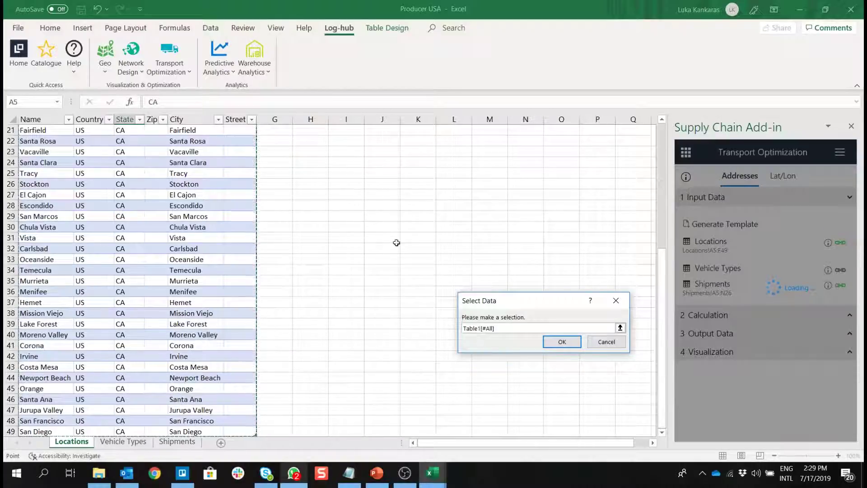
pyautogui.click(566, 344)
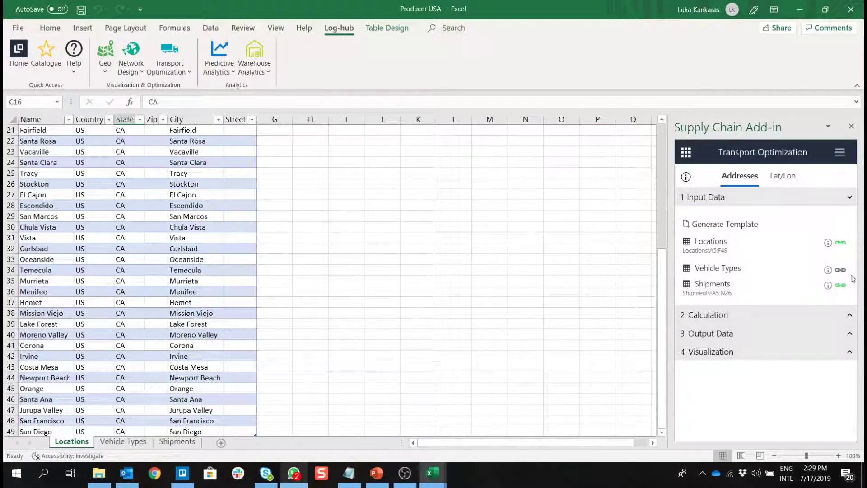
# Link the Vehicle Types input to the whole table on the Vehicle Types sheet, A5:N6, including its headers
pyautogui.click(841, 271)
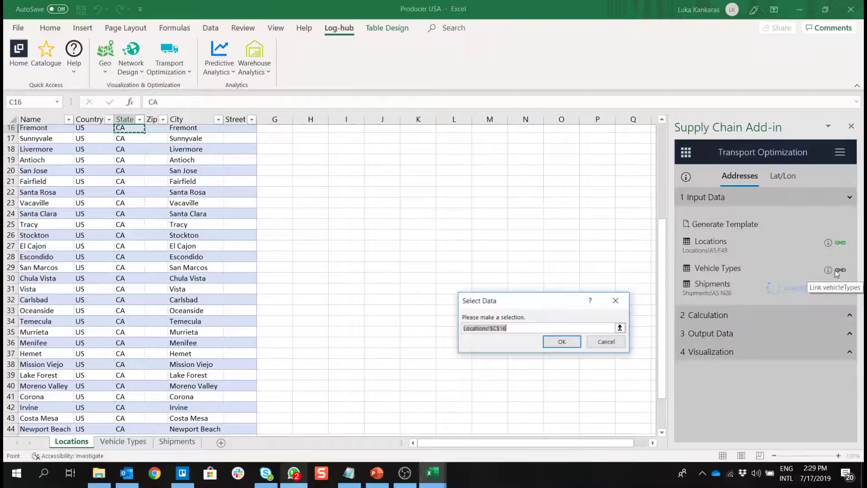
pyautogui.click(123, 441)
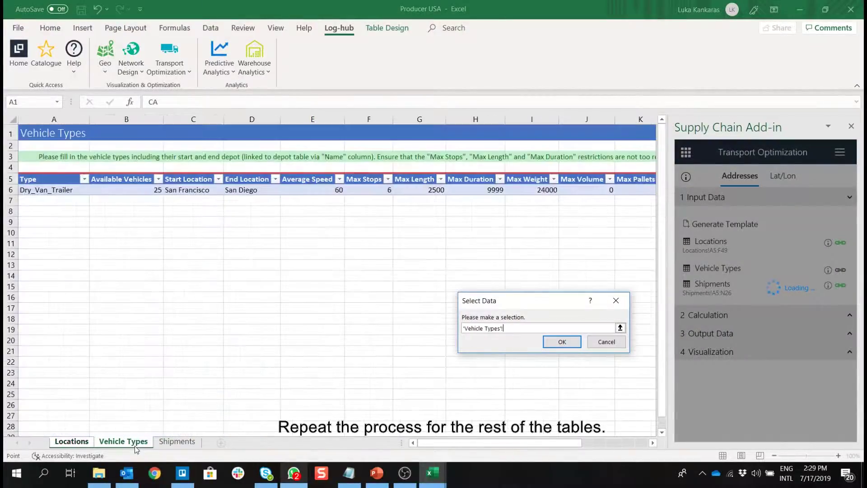
pyautogui.click(37, 180)
pyautogui.hotkey('ctrl', 'shift', 'Right')
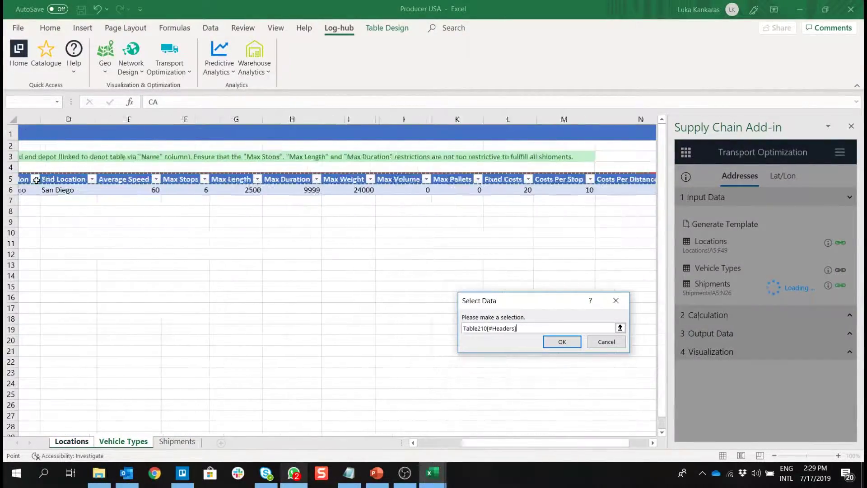
pyautogui.press('Return')
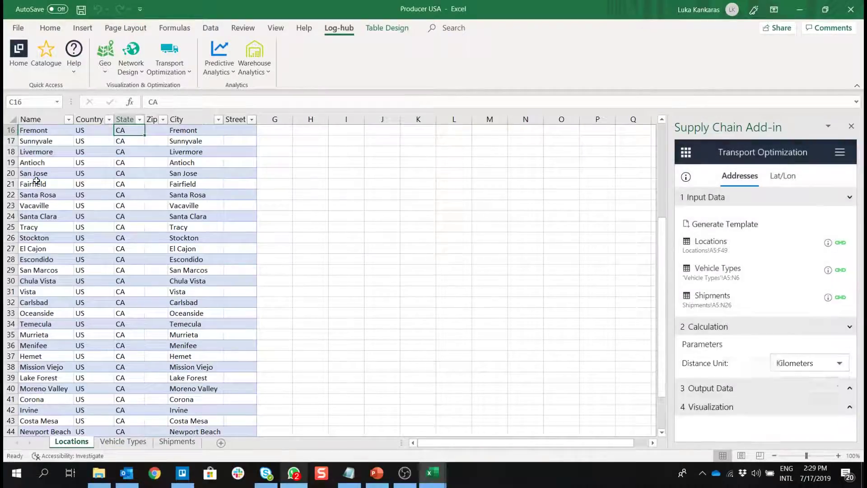
# Link the Shipments input to the whole table on the Shipments sheet, A5:N26, including its headers
pyautogui.click(830, 298)
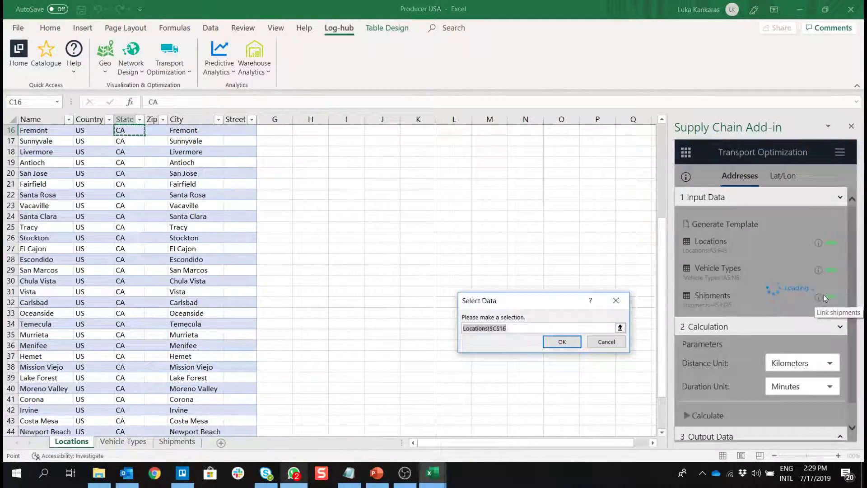
pyautogui.click(177, 441)
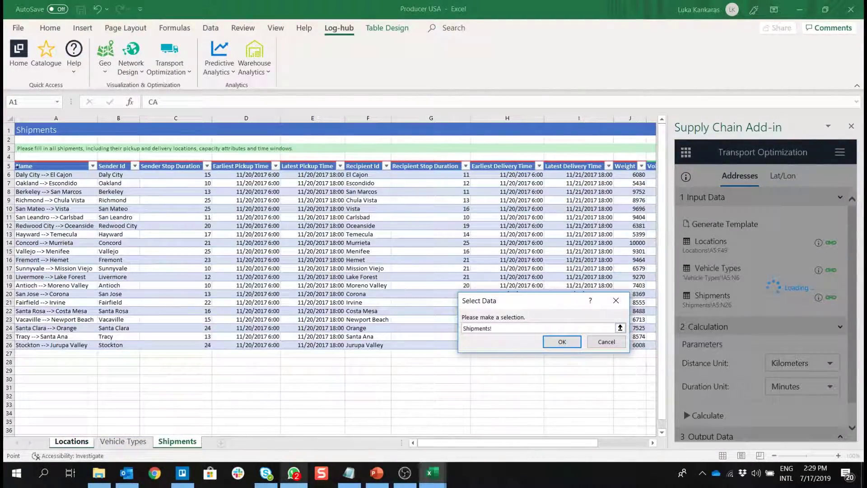
pyautogui.click(25, 166)
pyautogui.hotkey('ctrl', 'shift', 'Right')
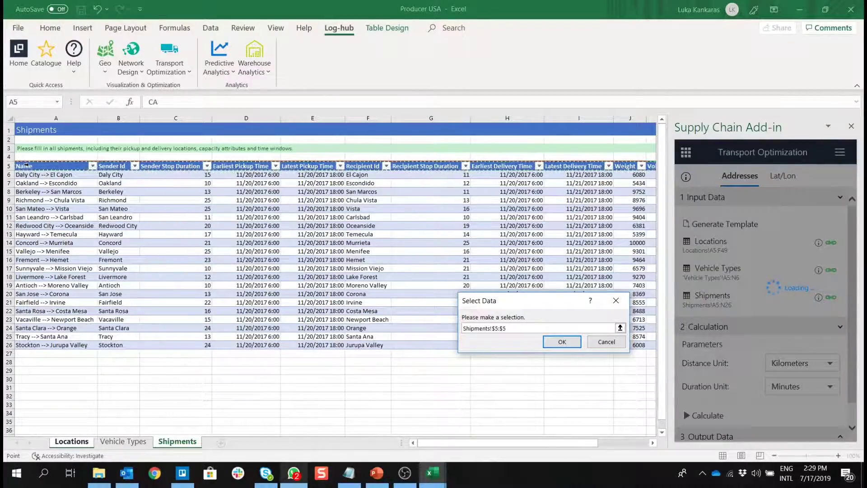
pyautogui.hotkey('ctrl', 'shift', 'Down')
pyautogui.press('Return')
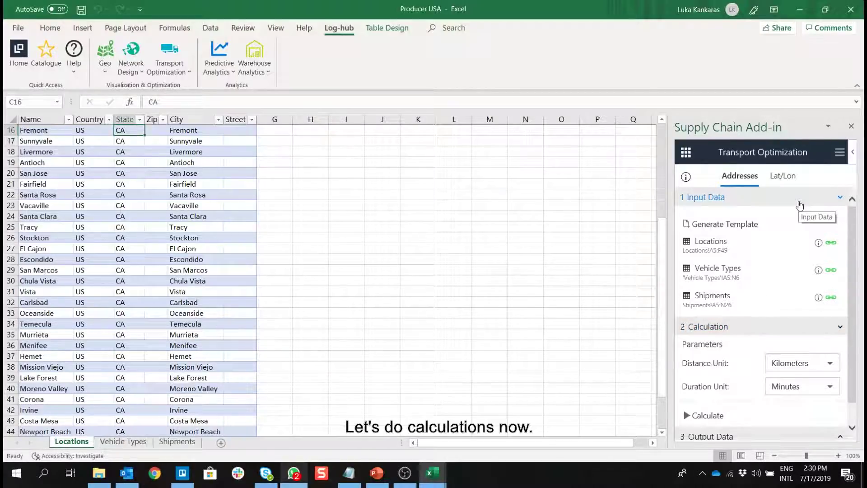
# Set the calculation parameters to Kilometers for the distance unit and Minutes for the duration unit
pyautogui.click(800, 204)
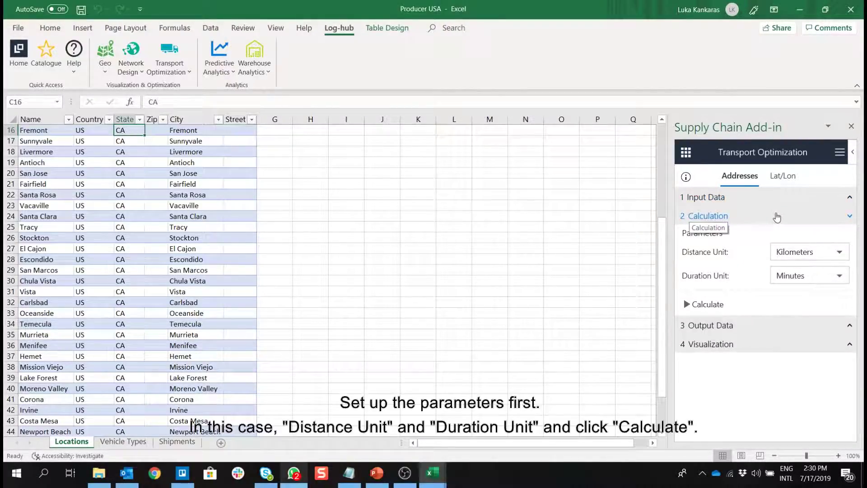
pyautogui.click(800, 254)
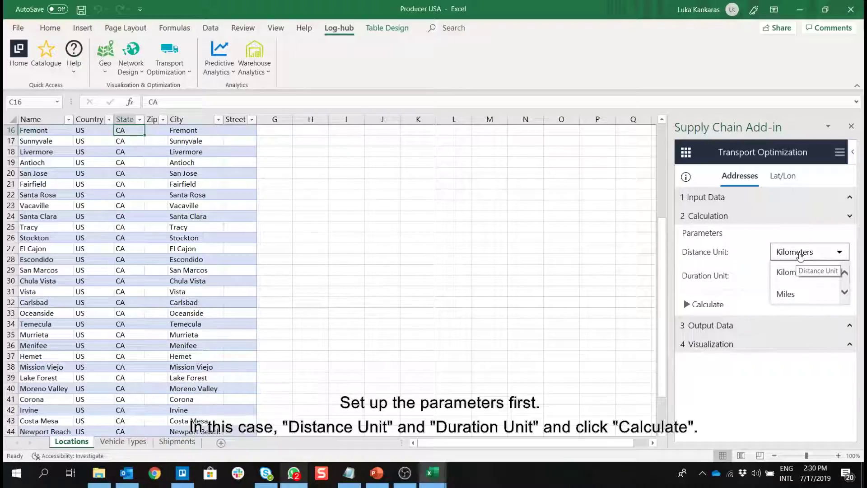
pyautogui.click(788, 272)
pyautogui.click(802, 276)
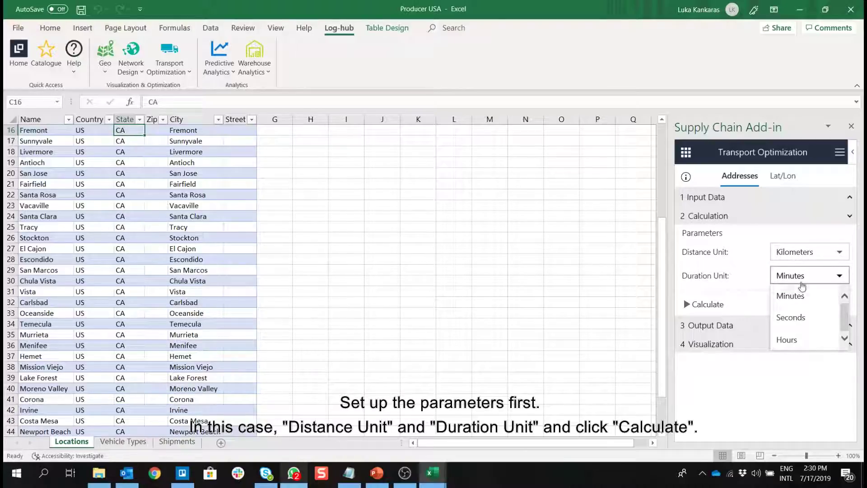
pyautogui.click(799, 294)
# Run the Transport Optimization calculation and export all output tables to a new sheet
pyautogui.click(700, 304)
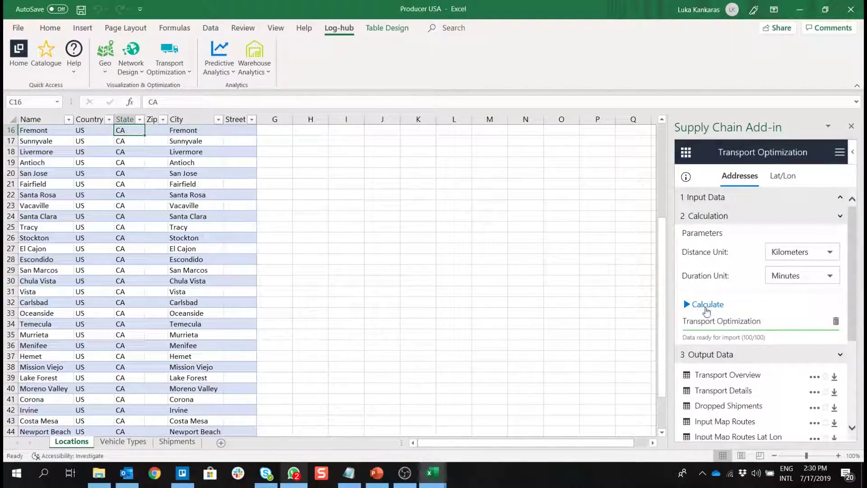
pyautogui.scroll(-2, 714, 311)
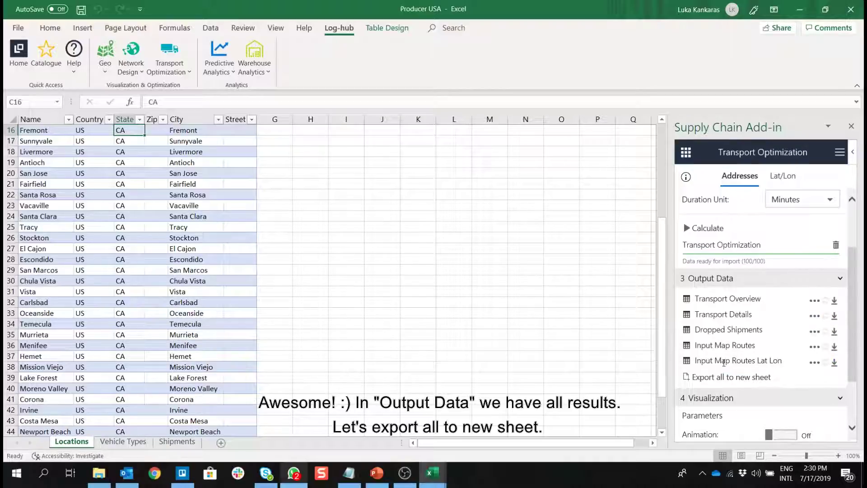
pyautogui.click(685, 379)
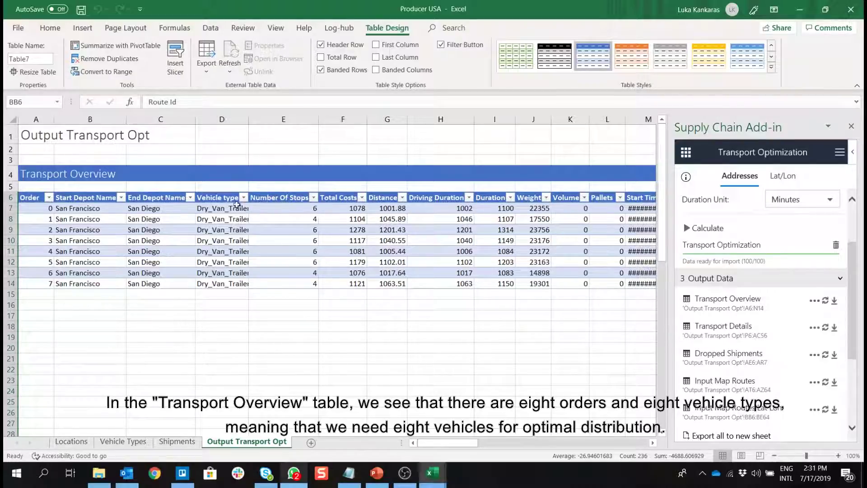
# Examine the Transport Overview table's orders, start and end depots, vehicle types, number of stops, durations and weights
pyautogui.moveTo(226, 208); pyautogui.dragTo(228, 287)
pyautogui.click(213, 304)
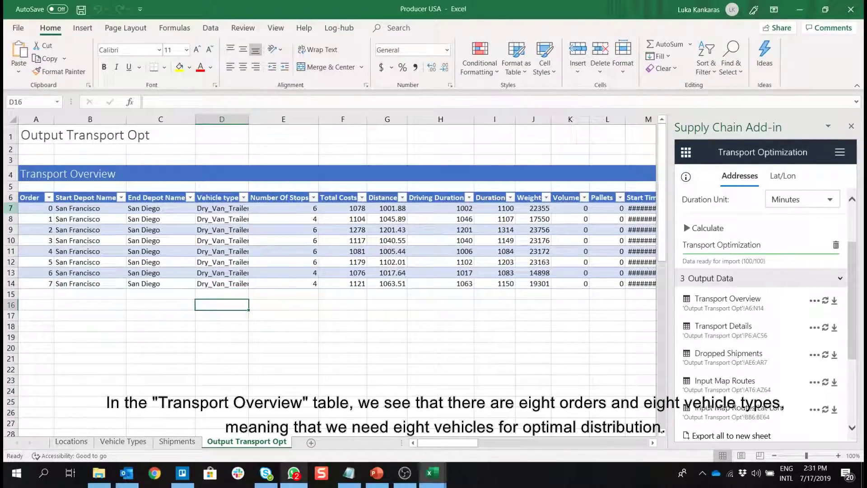
pyautogui.moveTo(30, 197); pyautogui.dragTo(36, 283)
pyautogui.click(104, 198)
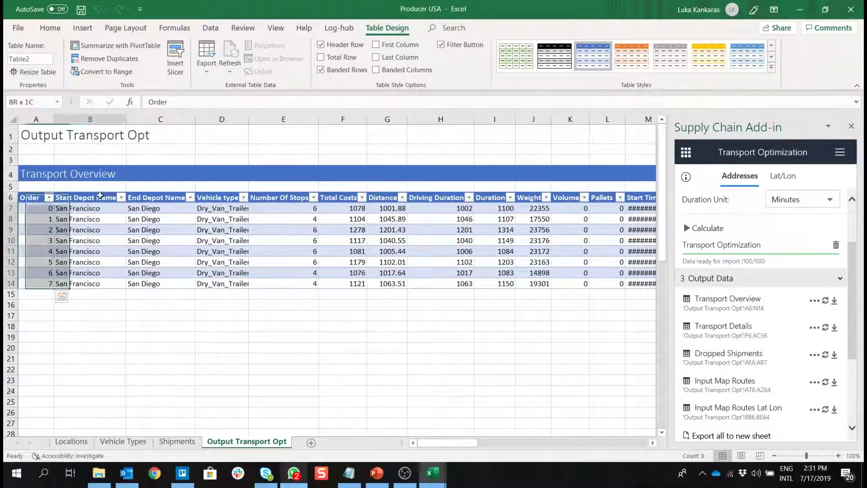
pyautogui.click(159, 192)
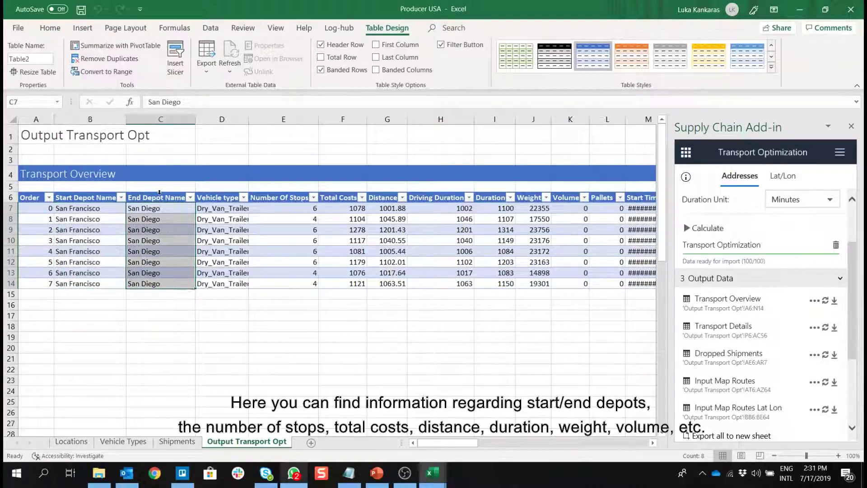
pyautogui.click(213, 191)
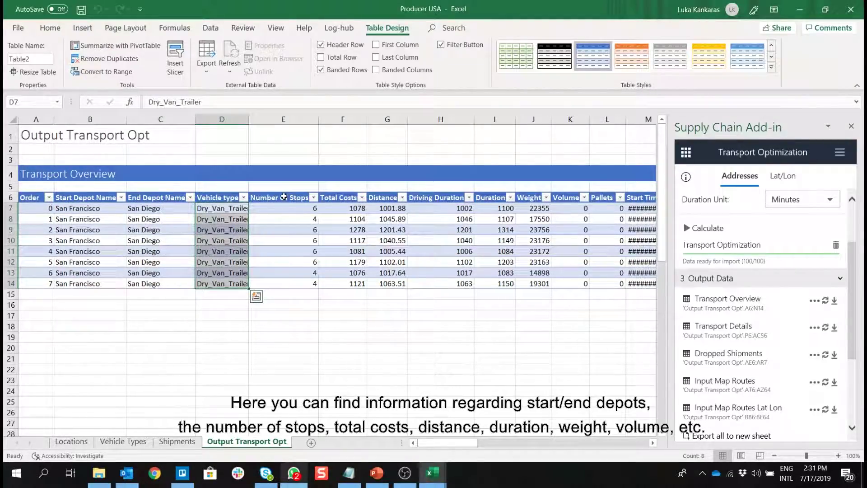
pyautogui.click(284, 197)
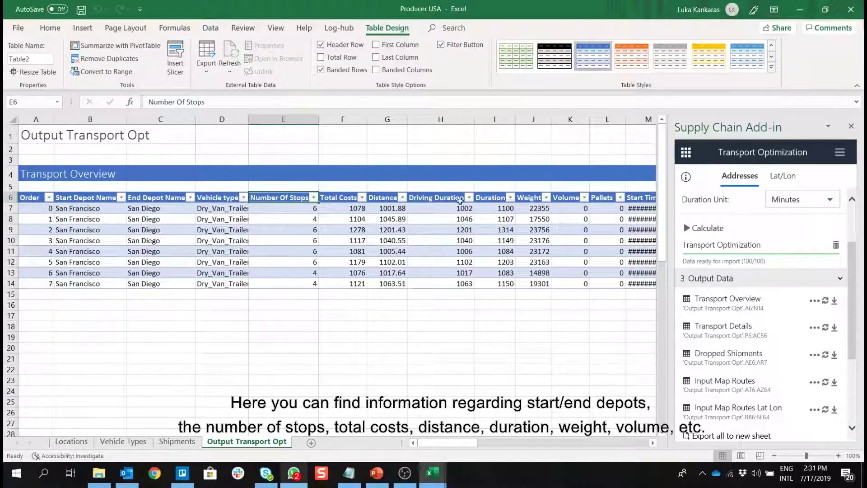
pyautogui.click(488, 198)
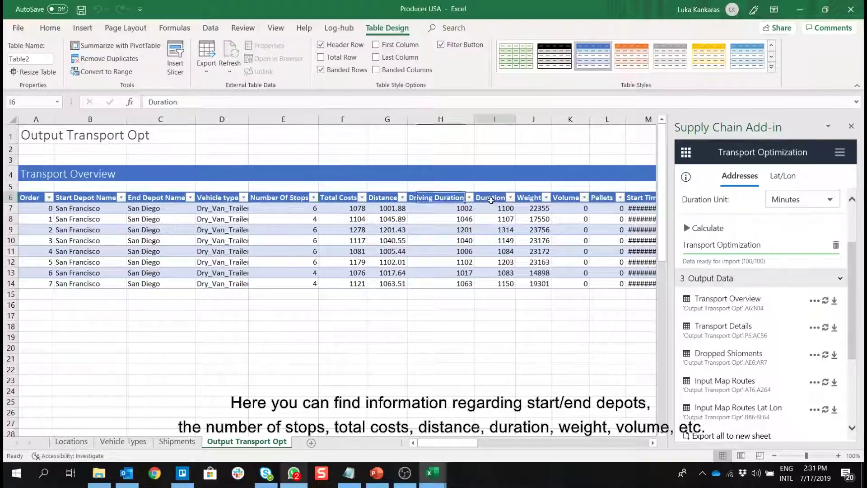
pyautogui.click(508, 202)
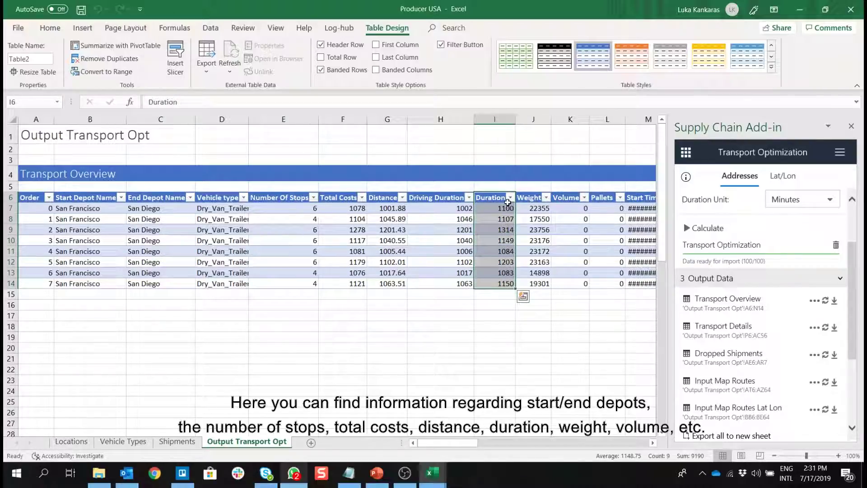
pyautogui.click(538, 200)
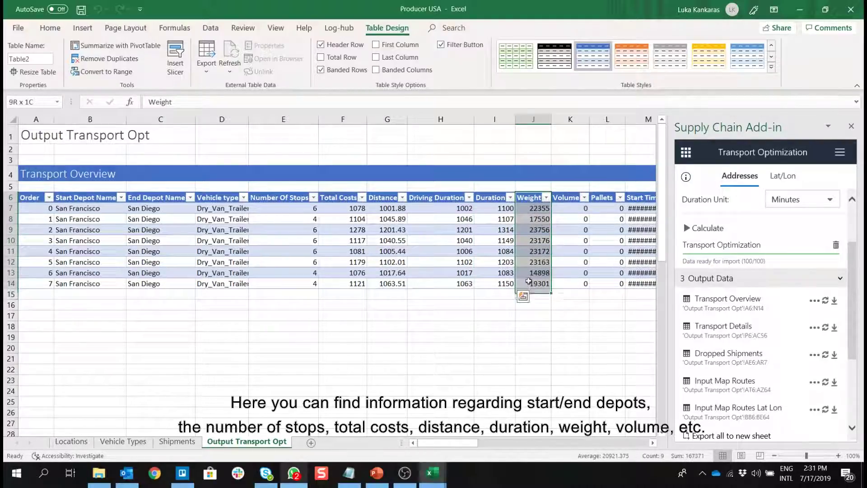
pyautogui.click(533, 251)
# AutoFit the column widths of the entire Output Transport Opt sheet so the start and end times can be read
pyautogui.moveTo(434, 442); pyautogui.dragTo(467, 442)
pyautogui.click(14, 122)
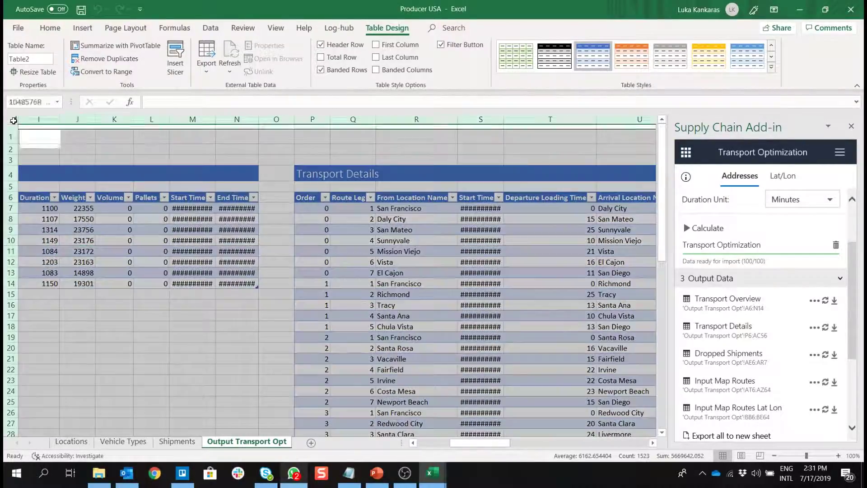
pyautogui.hotkey('alt', 'h')
pyautogui.press('o')
pyautogui.press('i')
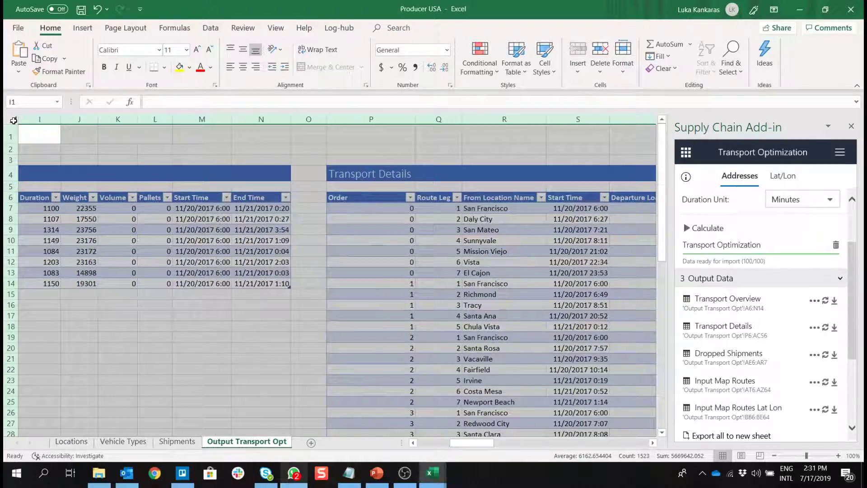
pyautogui.click(198, 229)
# Examine the Transport Details table's route legs, loading times, arrival locations, end times, weight, volume, pallets, distance and durations
pyautogui.moveTo(483, 443); pyautogui.dragTo(507, 450)
pyautogui.scroll(-8, 80, 194)
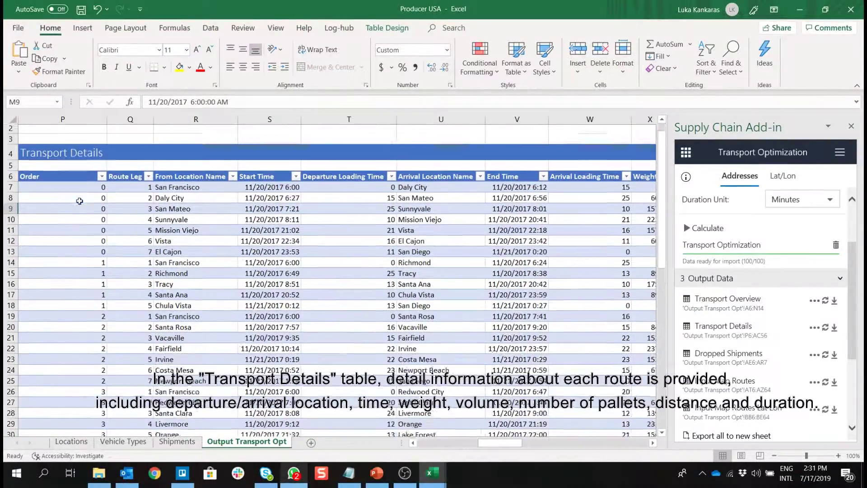
pyautogui.scroll(8, 82, 199)
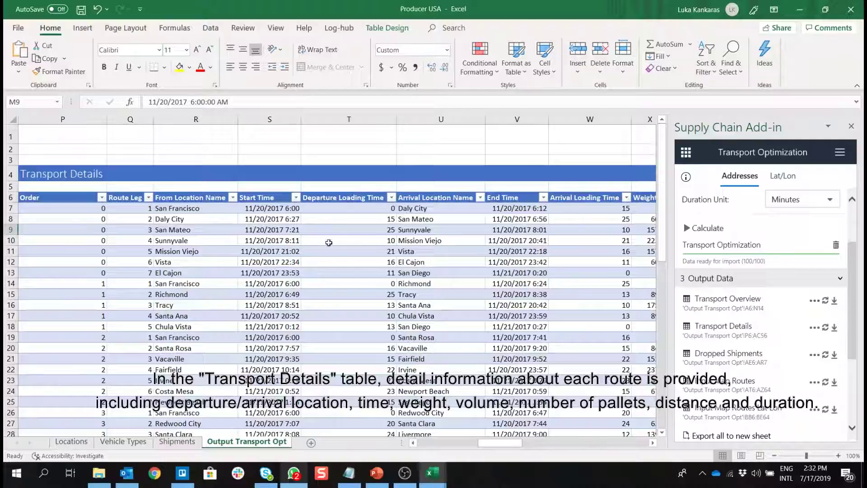
pyautogui.moveTo(348, 199); pyautogui.dragTo(343, 383)
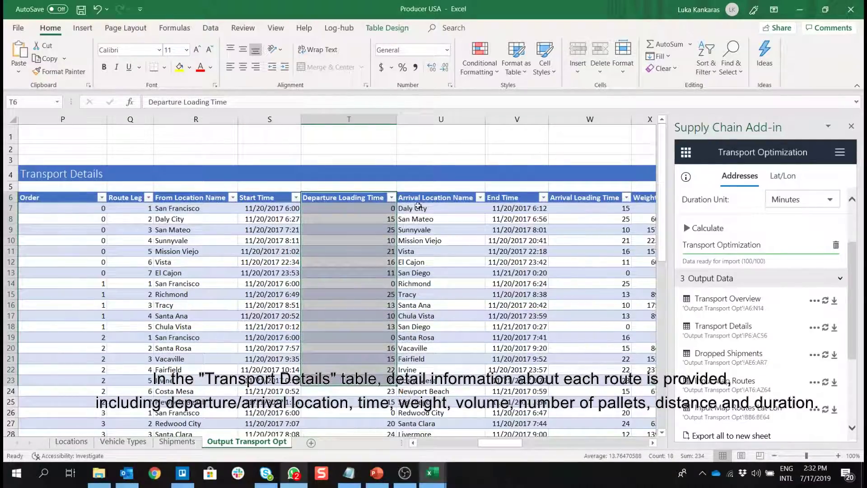
pyautogui.click(418, 203)
pyautogui.click(516, 197)
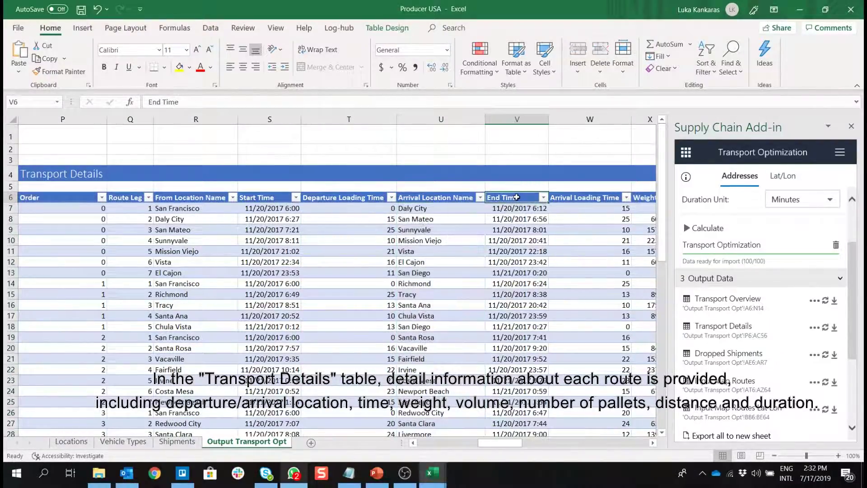
pyautogui.moveTo(506, 448); pyautogui.dragTo(535, 448)
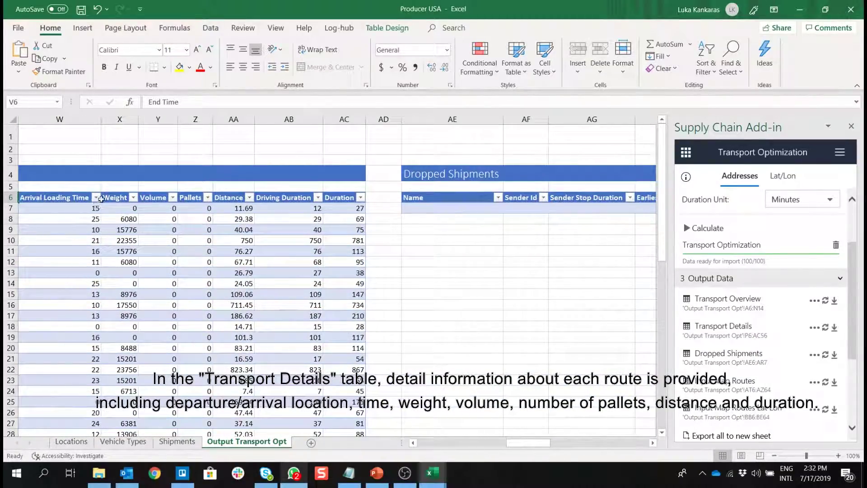
pyautogui.click(116, 197)
pyautogui.click(156, 198)
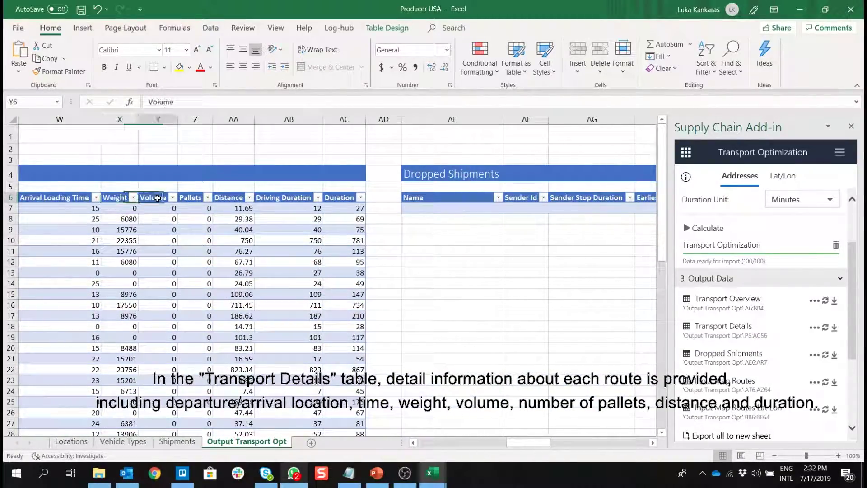
pyautogui.click(192, 198)
pyautogui.moveTo(230, 197); pyautogui.dragTo(235, 264)
pyautogui.moveTo(288, 198); pyautogui.dragTo(287, 323)
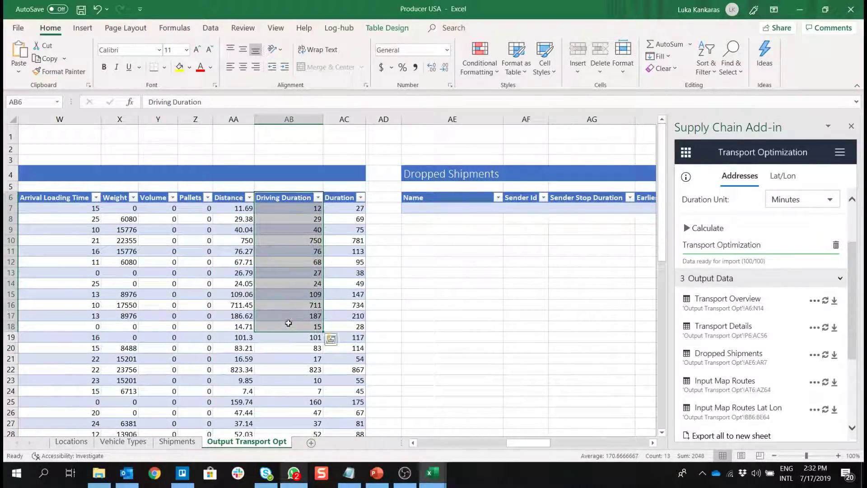
pyautogui.click(341, 210)
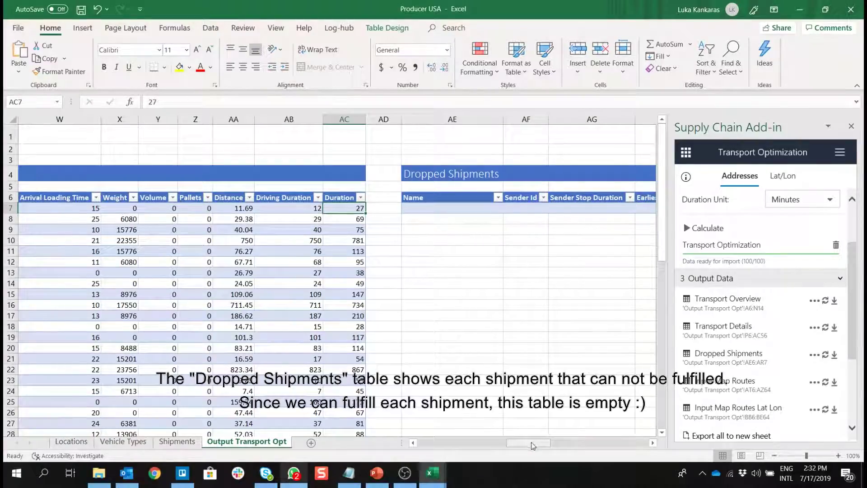
# Check the Dropped Shipments table for unfulfilled shipments and continue to the Input Map Routes table
pyautogui.hscroll(6, 522, 395)
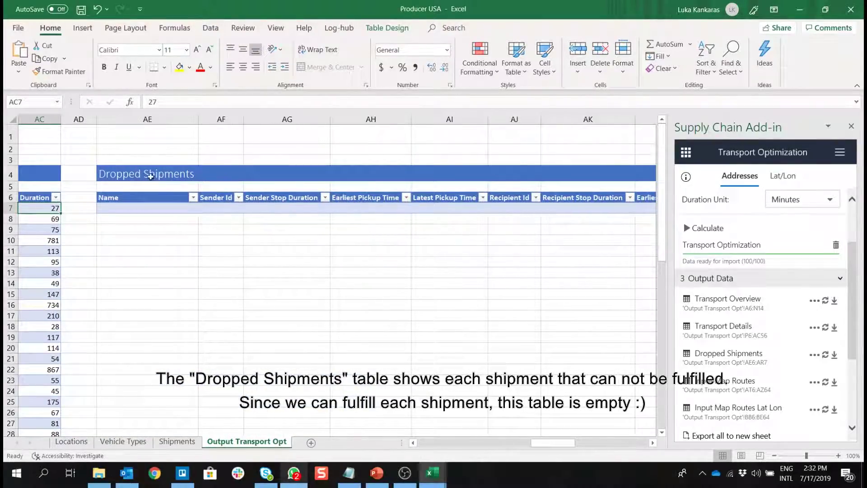
pyautogui.moveTo(150, 176); pyautogui.dragTo(546, 217)
pyautogui.click(493, 230)
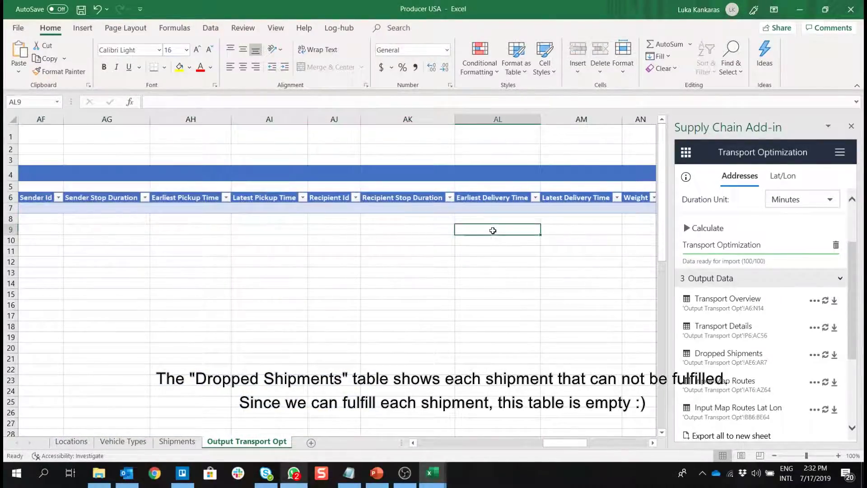
pyautogui.moveTo(564, 443); pyautogui.dragTo(605, 450)
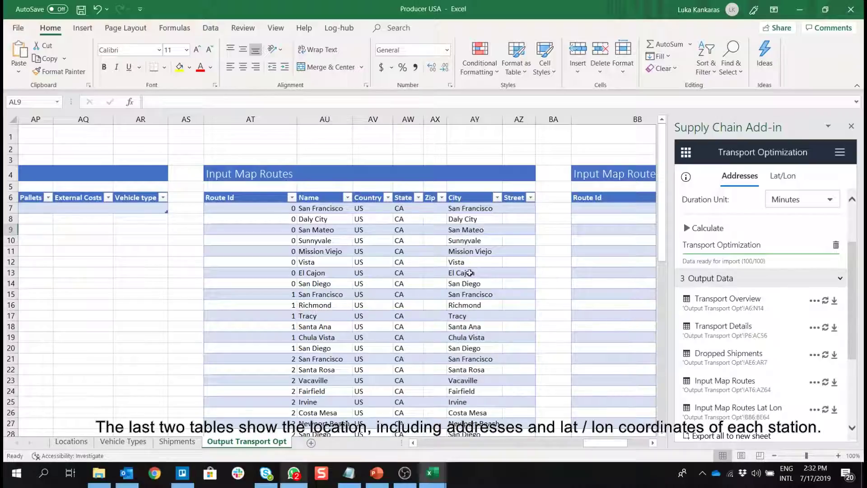
# Examine the stations' addresses in the Input Map Routes table and their coordinates in the Input Map Routes Lat Lon table
pyautogui.scroll(-8, 469, 273)
pyautogui.scroll(8, 469, 273)
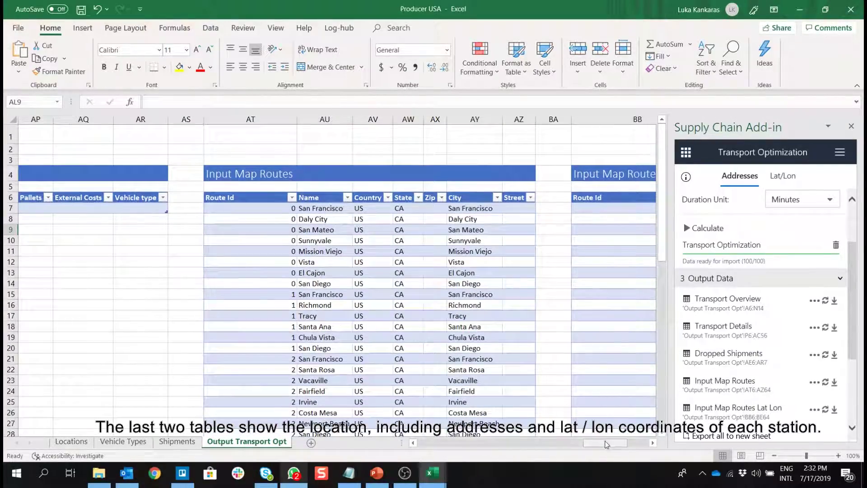
pyautogui.moveTo(607, 445); pyautogui.dragTo(625, 445)
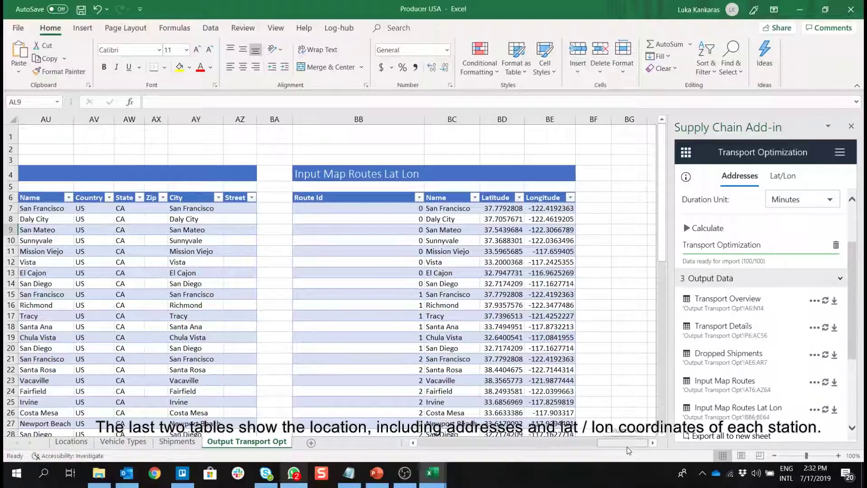
pyautogui.moveTo(628, 443); pyautogui.dragTo(431, 443)
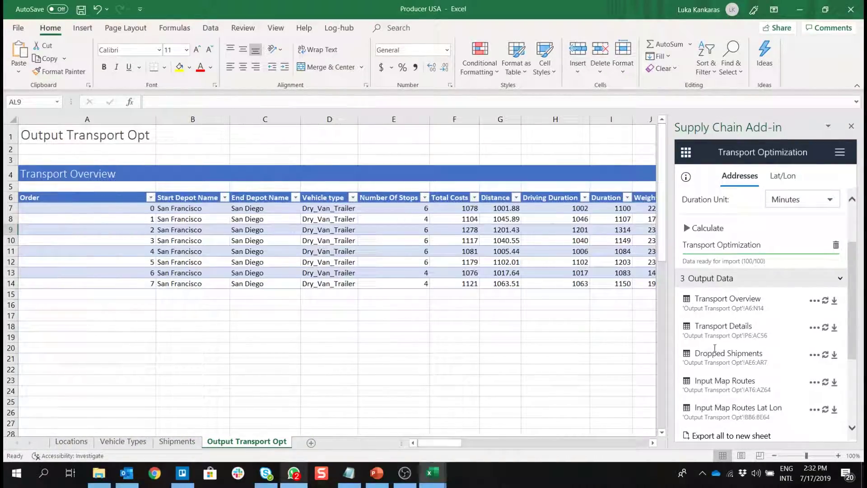
# Collapse the output data section and open the optimized routes in the map with the animation left off
pyautogui.scroll(-3, 767, 306)
pyautogui.scroll(3, 767, 305)
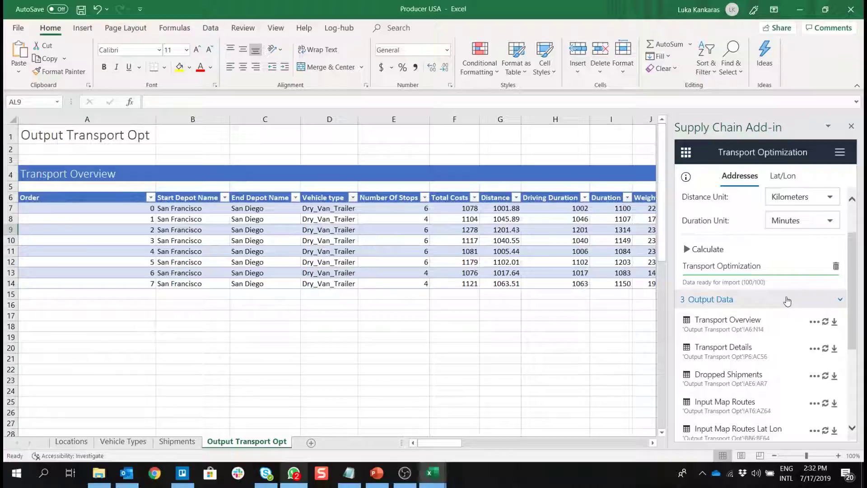
pyautogui.click(786, 300)
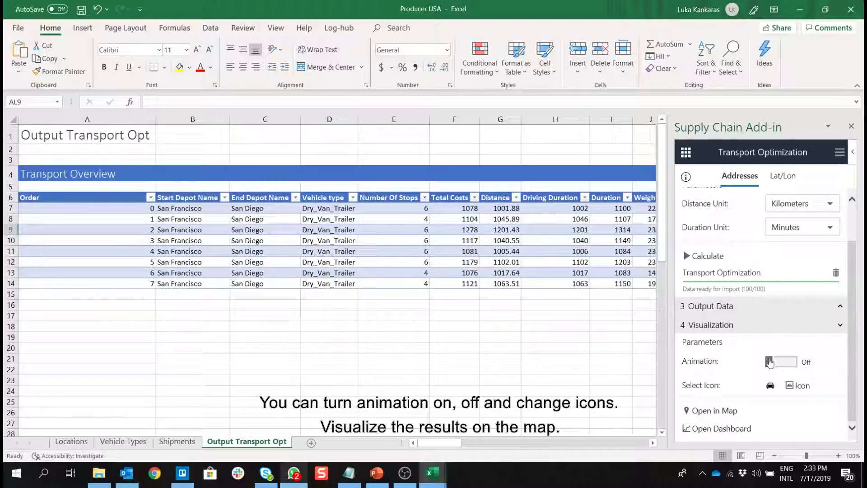
pyautogui.click(770, 363)
pyautogui.click(795, 363)
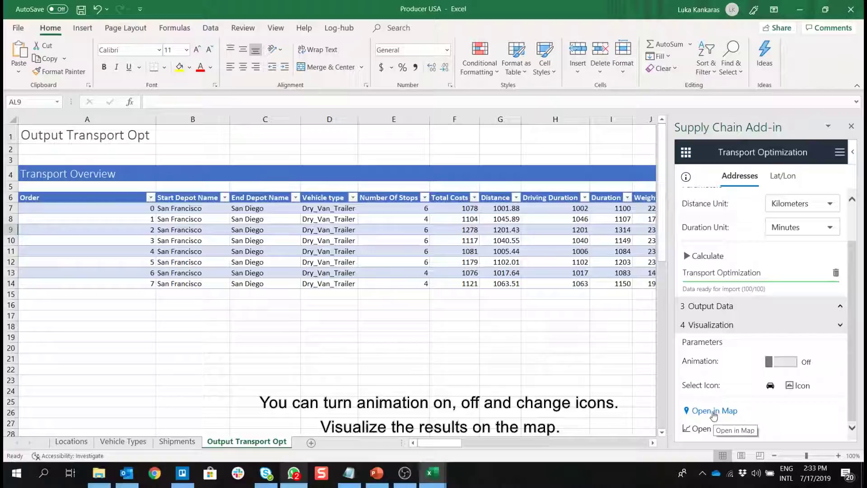
pyautogui.click(714, 412)
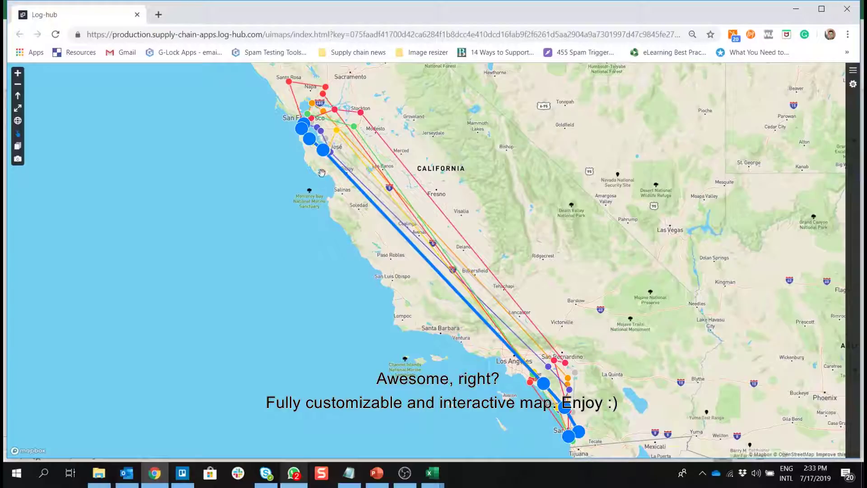
# Check the stop details of the San Jose and Sunnyvale points on the route map and close their pop-ups
pyautogui.click(328, 155)
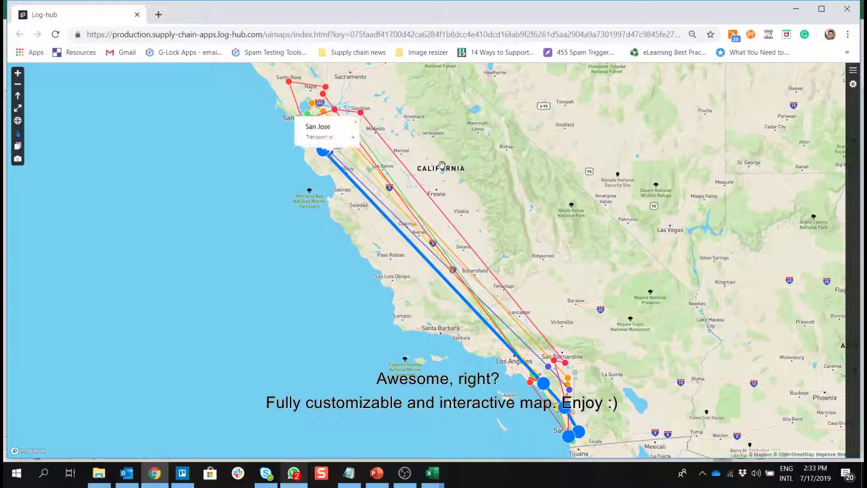
pyautogui.click(355, 123)
pyautogui.click(352, 121)
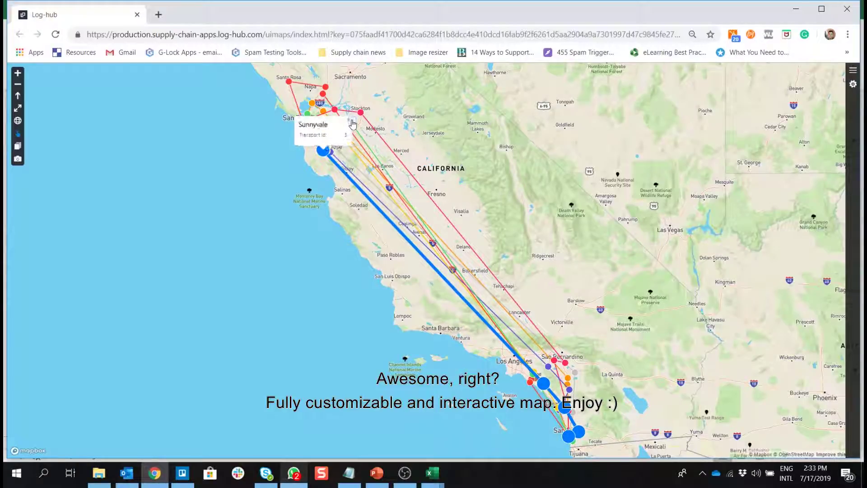
pyautogui.click(351, 124)
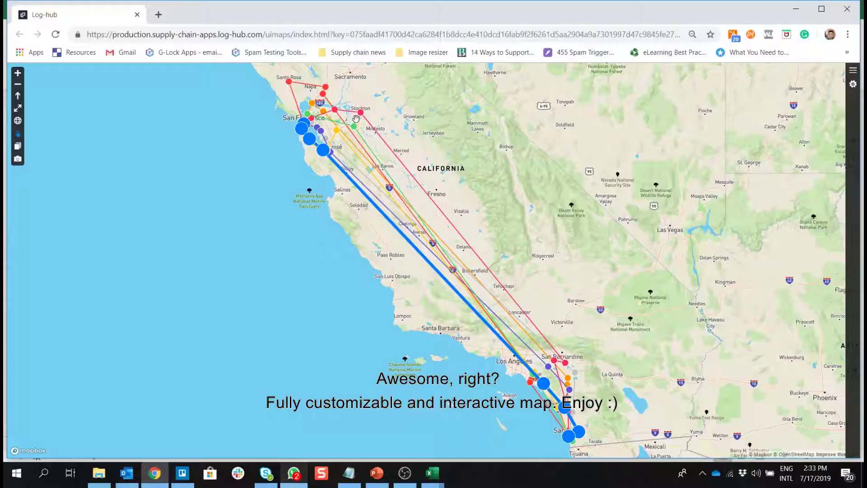
# Try the map layers' visibility for all routes and for Route 0, and view Route 0's fill, border and line options
pyautogui.click(853, 80)
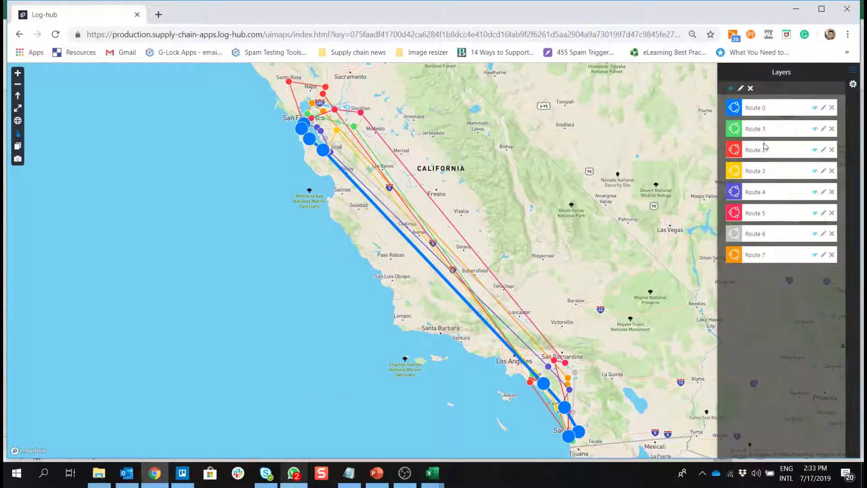
pyautogui.click(731, 89)
pyautogui.click(732, 89)
pyautogui.click(815, 108)
pyautogui.click(815, 108)
pyautogui.click(824, 108)
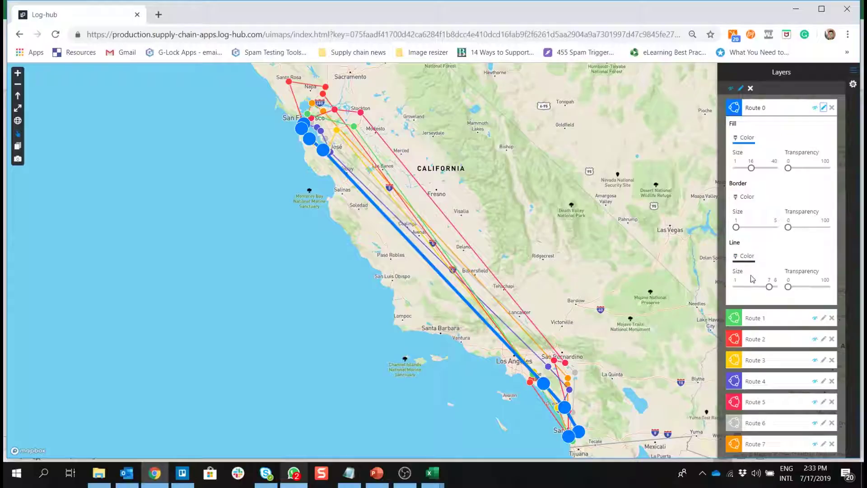
pyautogui.click(823, 109)
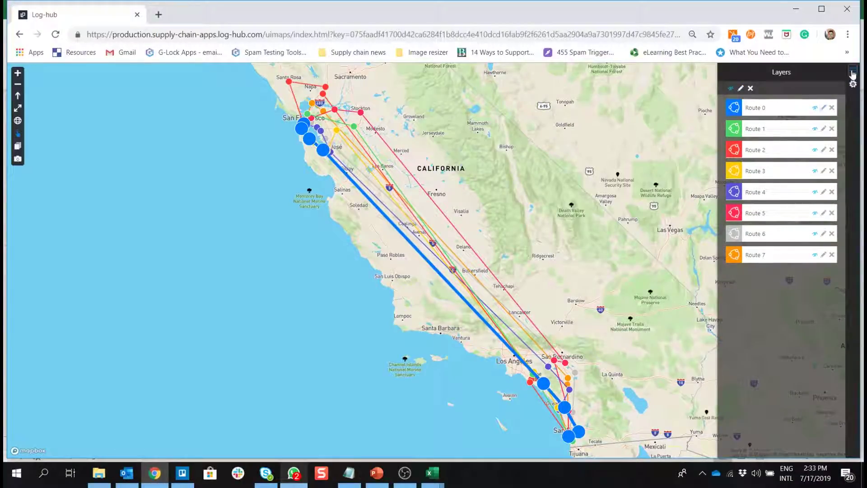
# Review the map settings for map styles, interactive map and selectable relation, and look over the routes across a wider area
pyautogui.click(853, 84)
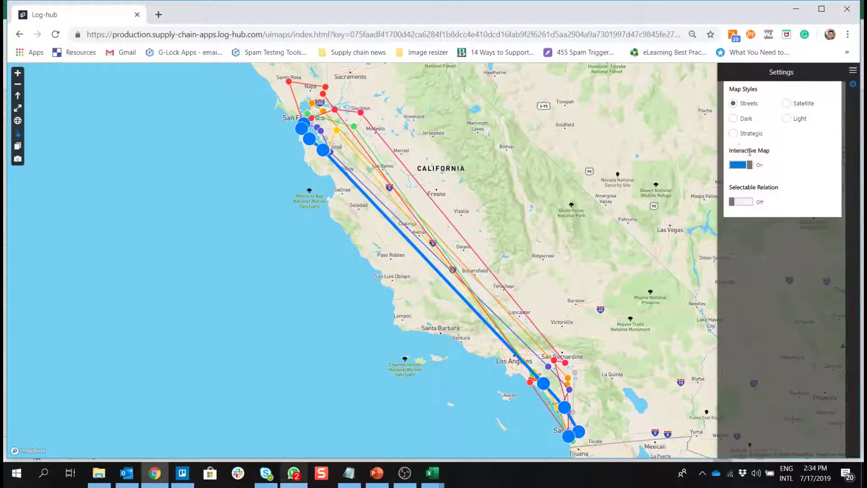
pyautogui.click(854, 84)
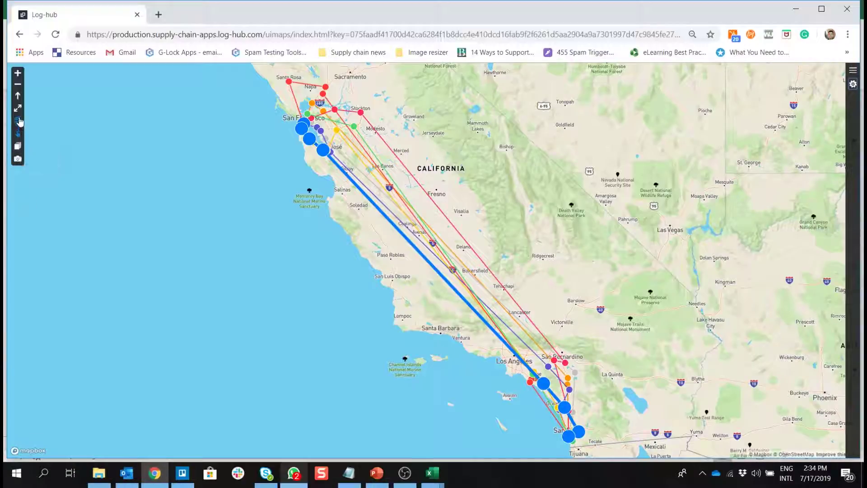
pyautogui.scroll(-3, 550, 160)
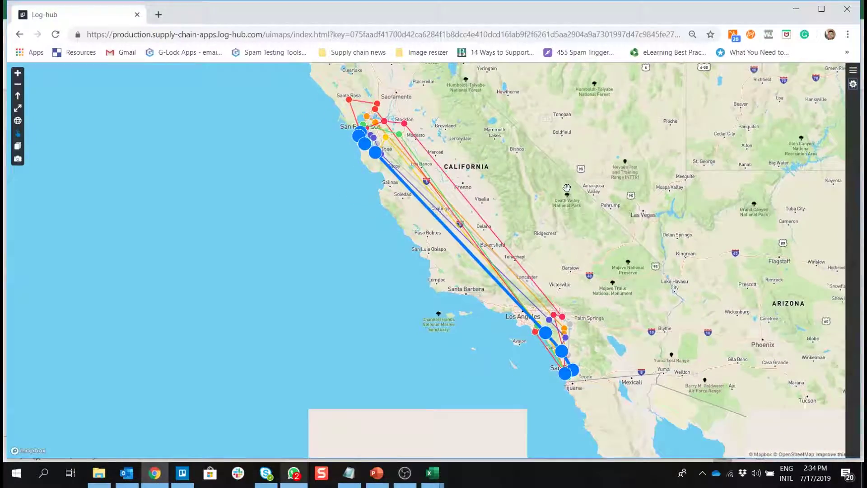
pyautogui.scroll(-2, 581, 207)
pyautogui.scroll(-1, 582, 207)
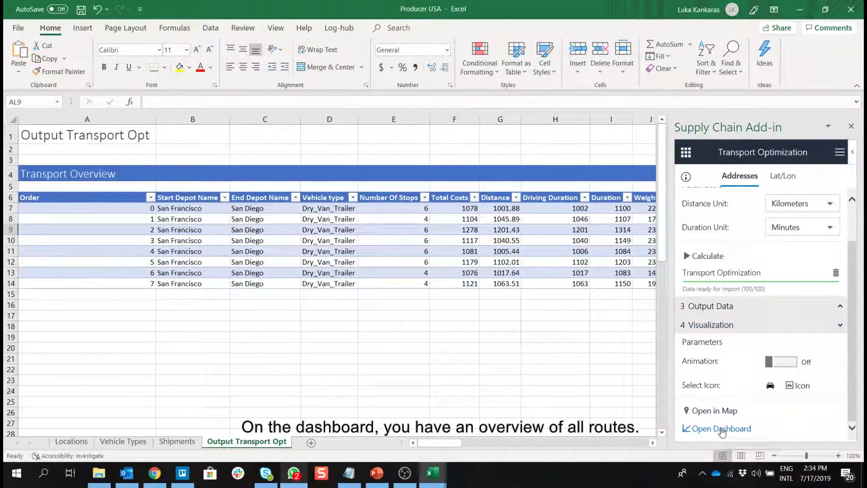
# Open the Transport Optimization Dashboard and examine each route's overview, Gantt chart and weight utilization, from Route 0 through the last route
pyautogui.click(721, 429)
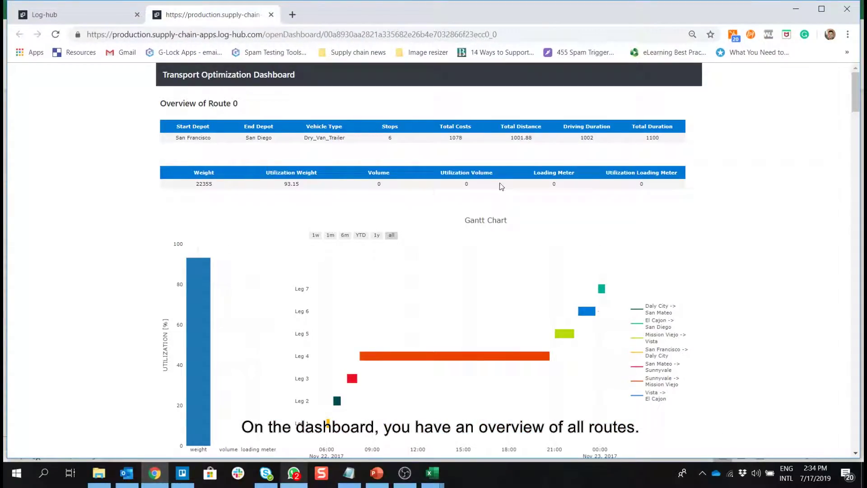
pyautogui.scroll(-4, 502, 188)
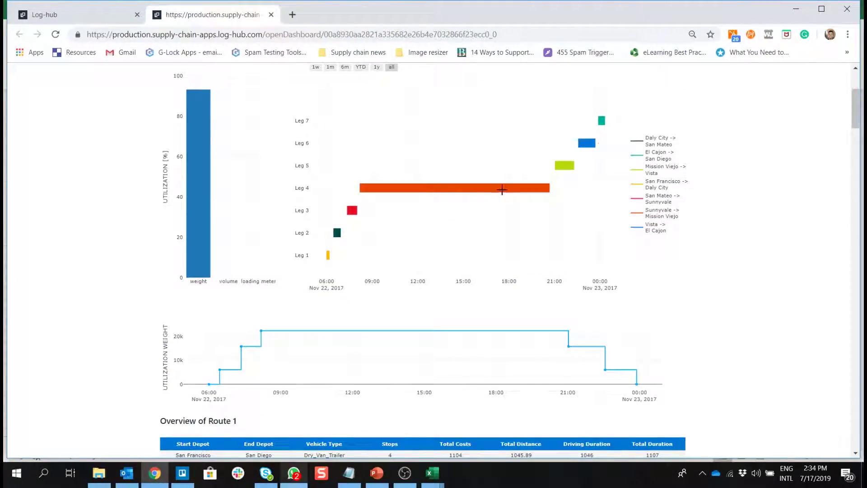
pyautogui.scroll(-5, 502, 189)
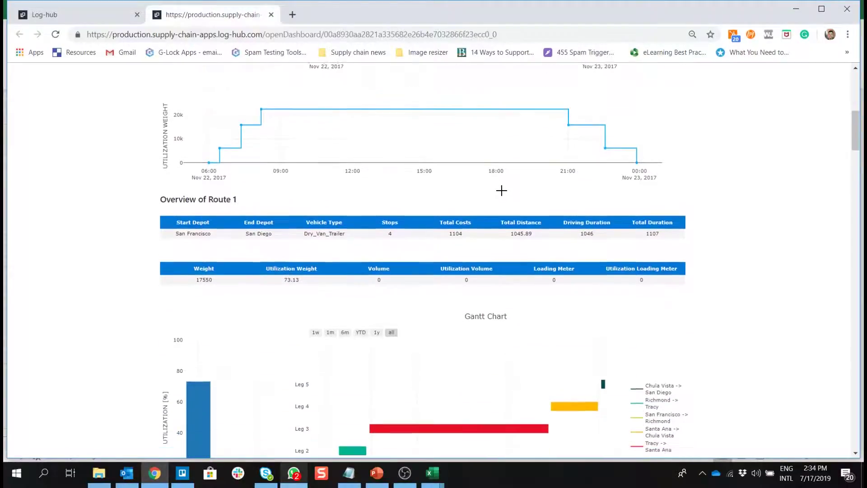
pyautogui.scroll(-9, 501, 190)
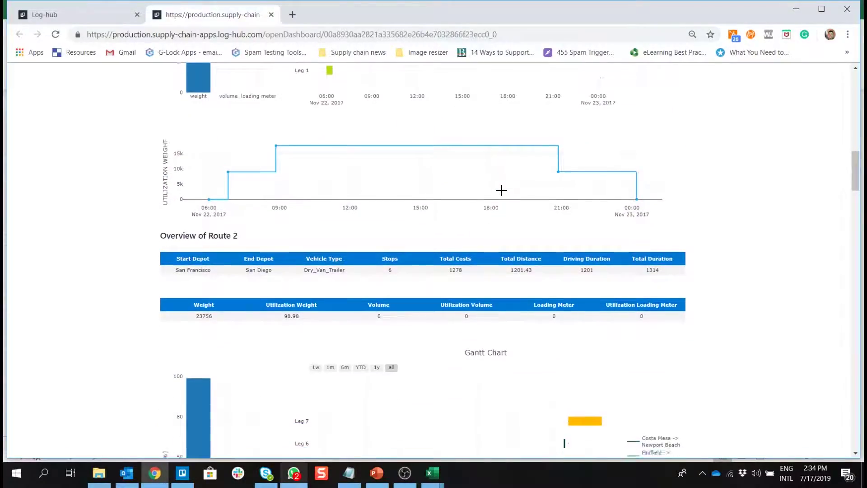
pyautogui.scroll(-17, 501, 190)
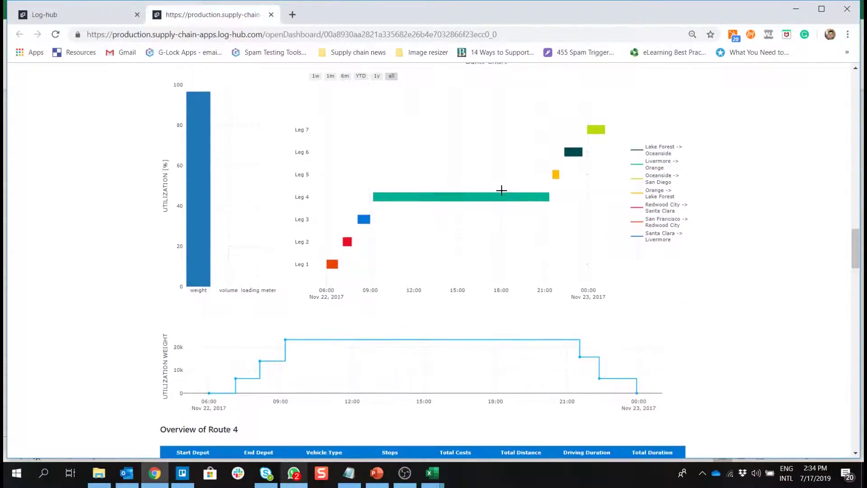
pyautogui.scroll(-14, 501, 190)
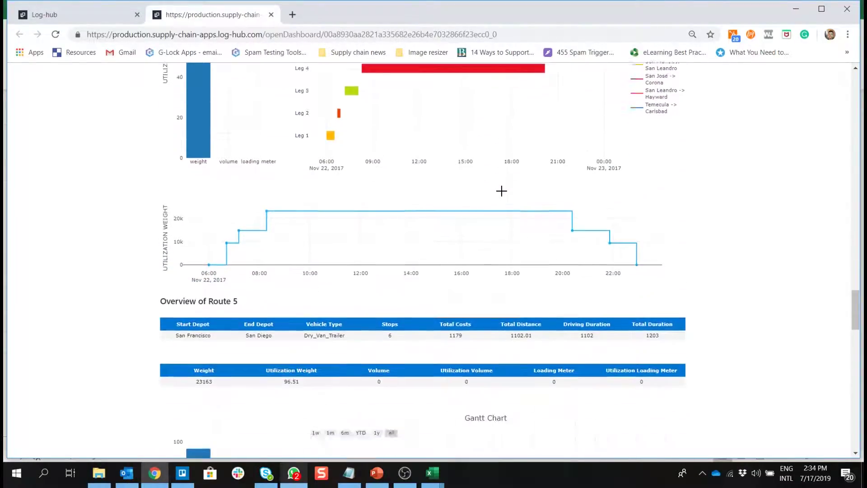
pyautogui.scroll(-16, 502, 190)
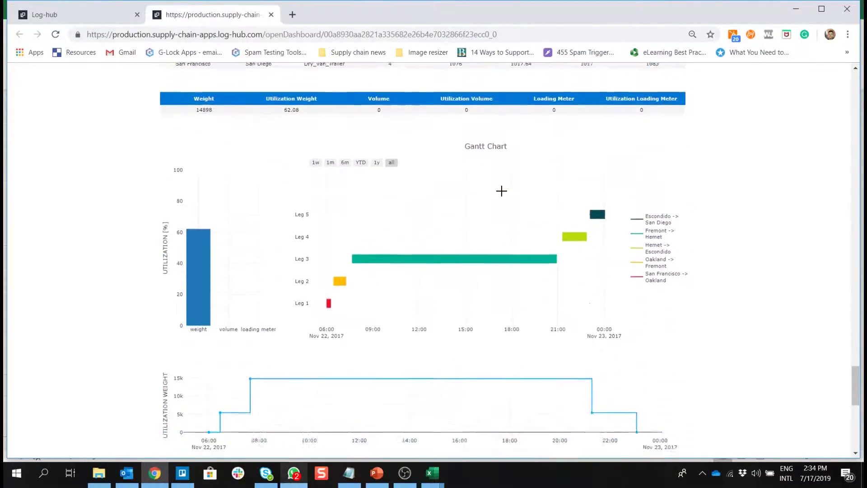
pyautogui.scroll(-15, 502, 190)
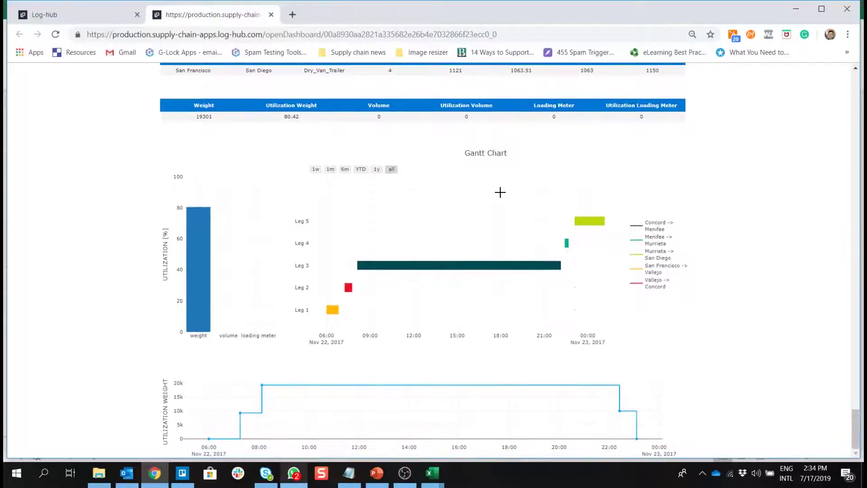